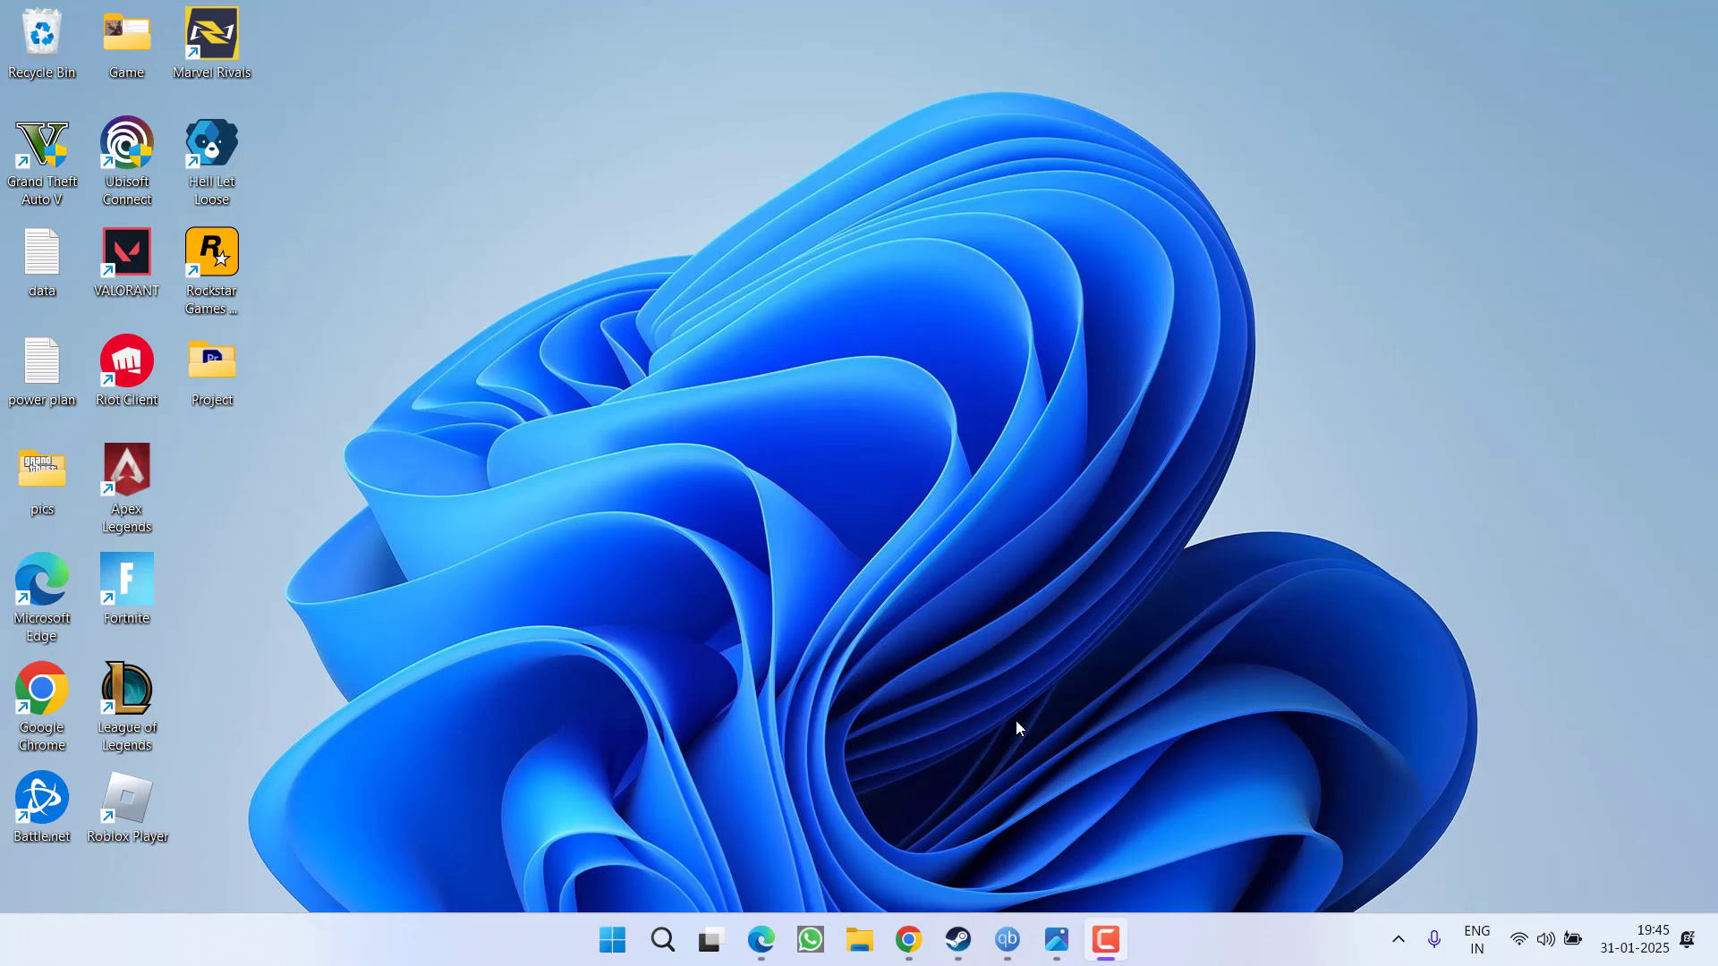
# Step: Launch Device Manager from the Start quick menu and expand the Display adaptors category
pyautogui.rightClick(613, 941)
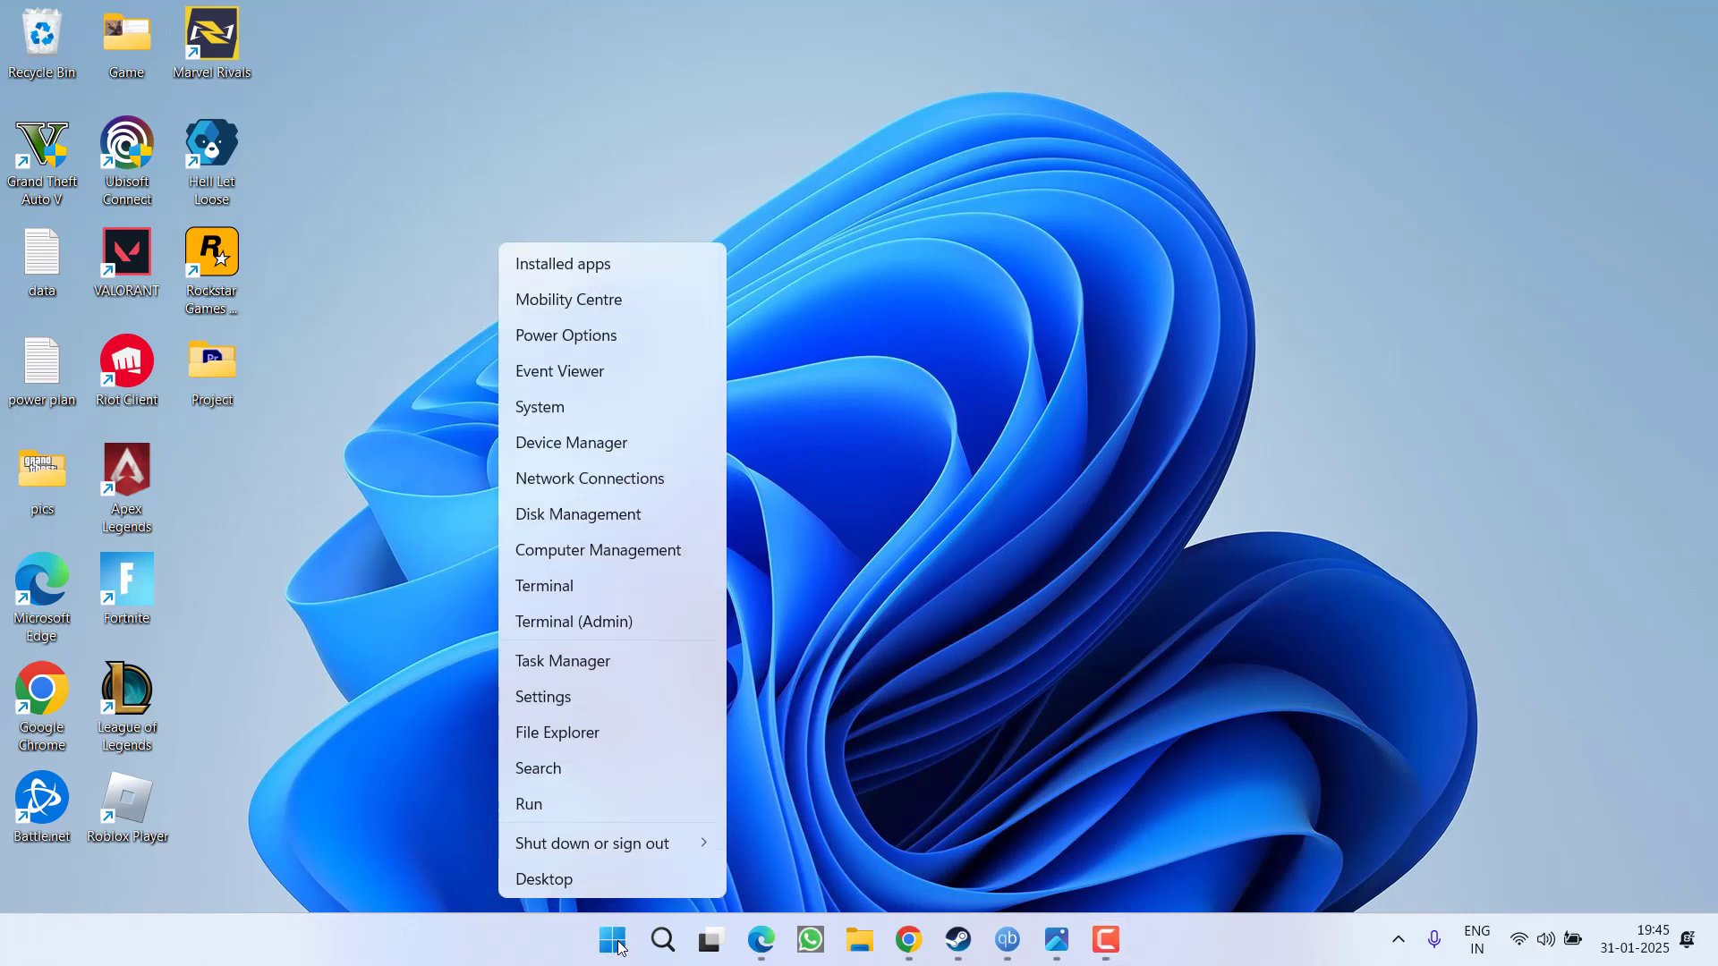
pyautogui.click(570, 443)
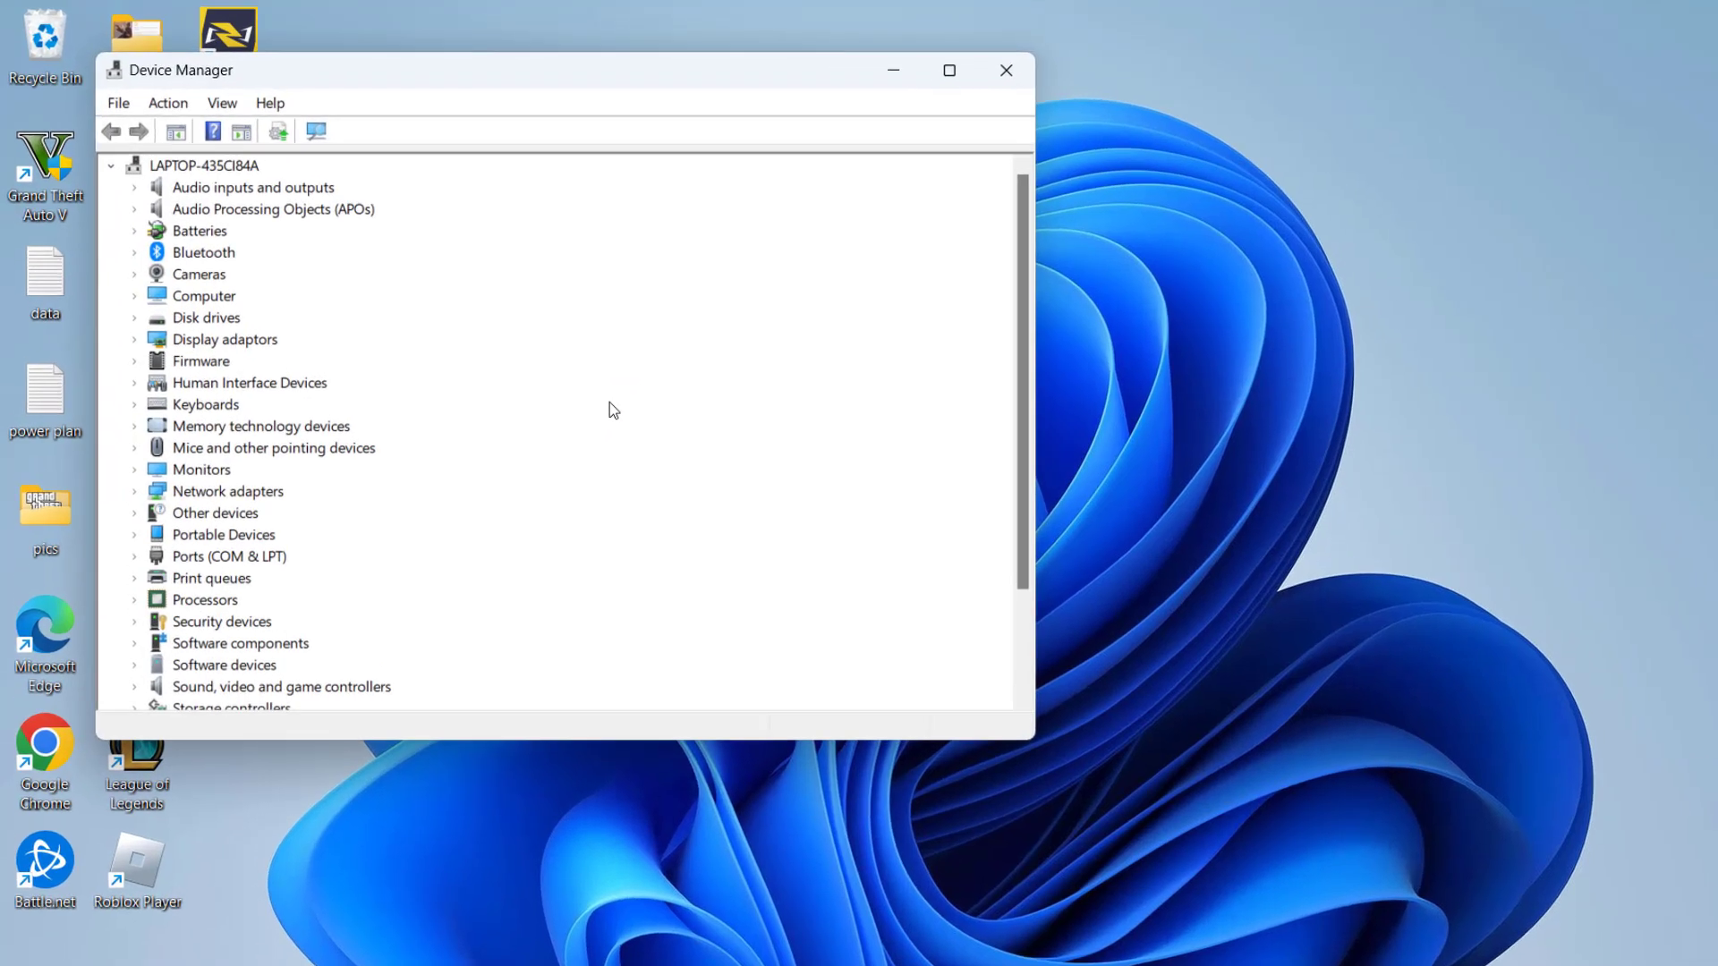
pyautogui.doubleClick(322, 471)
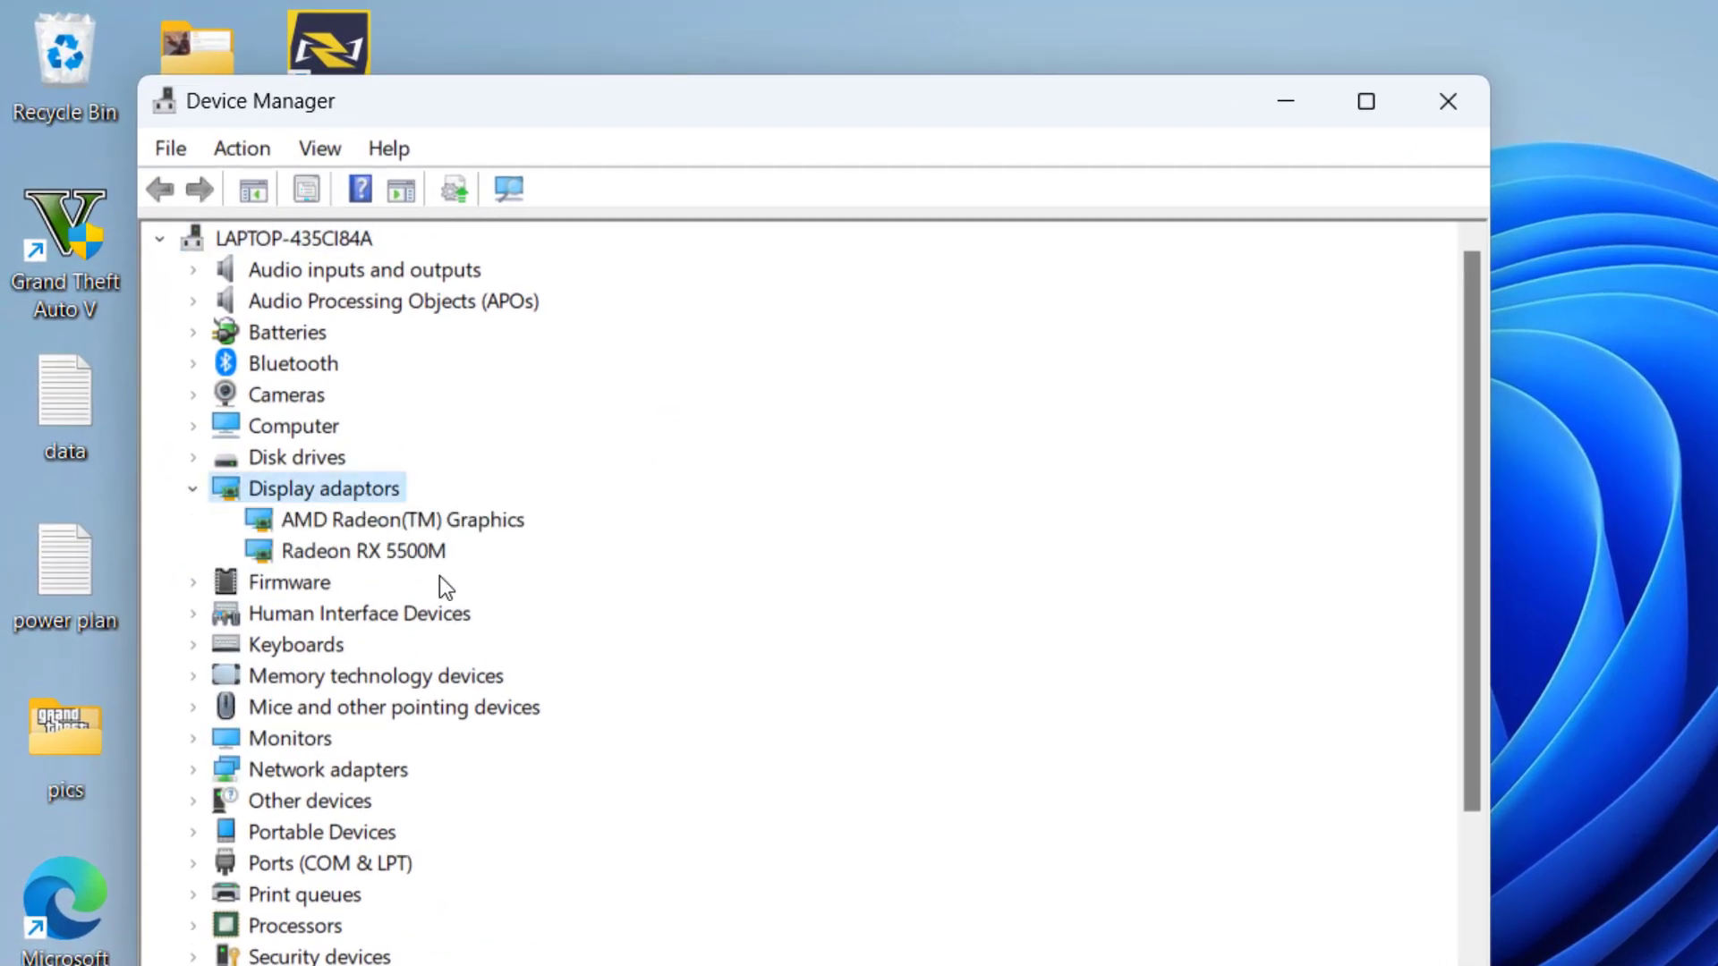
# Step: Show the Driver details in the Radeon RX 5500M's Properties
pyautogui.rightClick(377, 550)
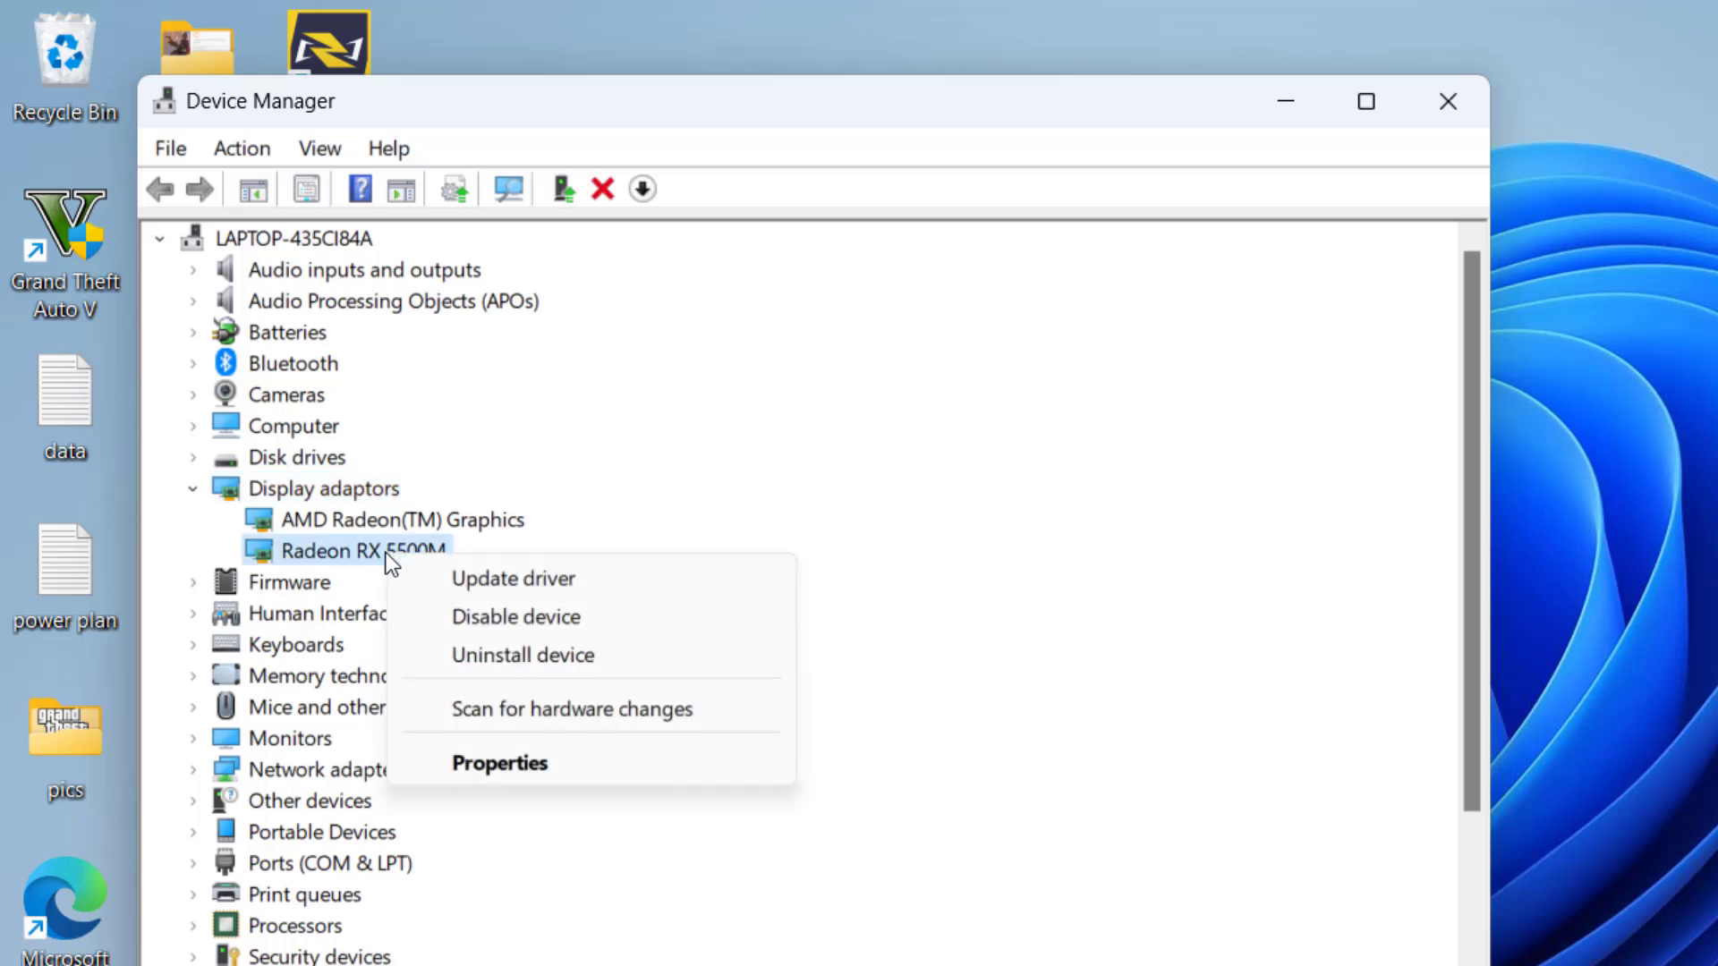
pyautogui.click(500, 763)
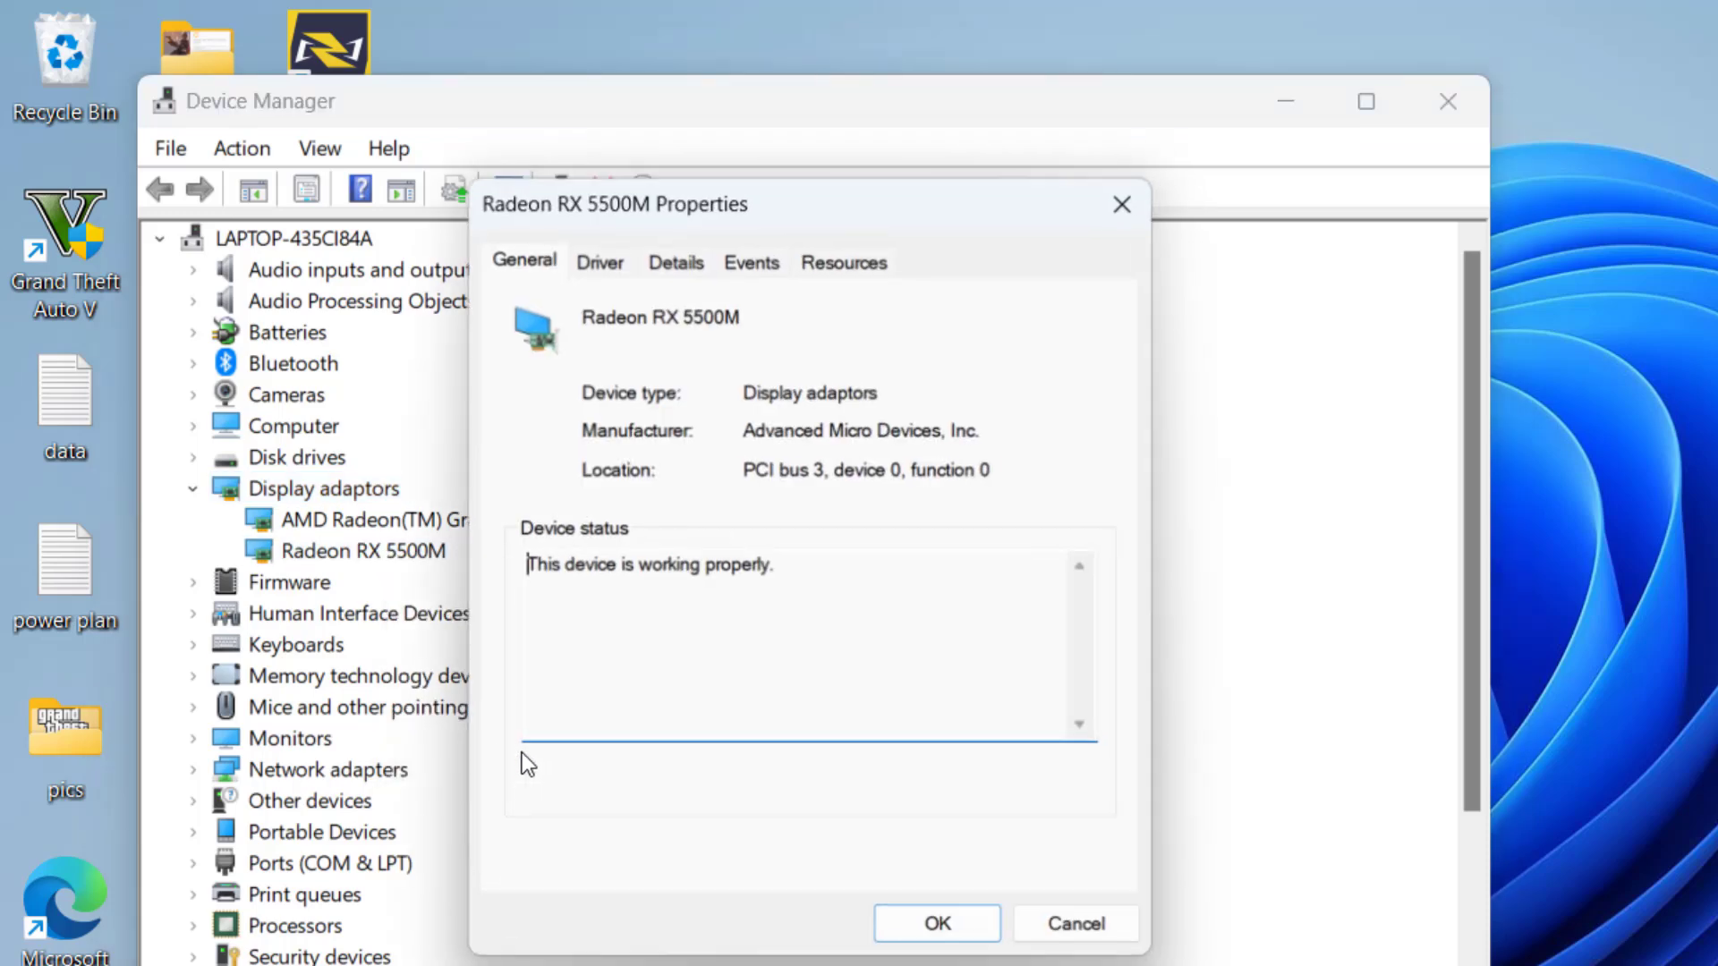
pyautogui.click(600, 260)
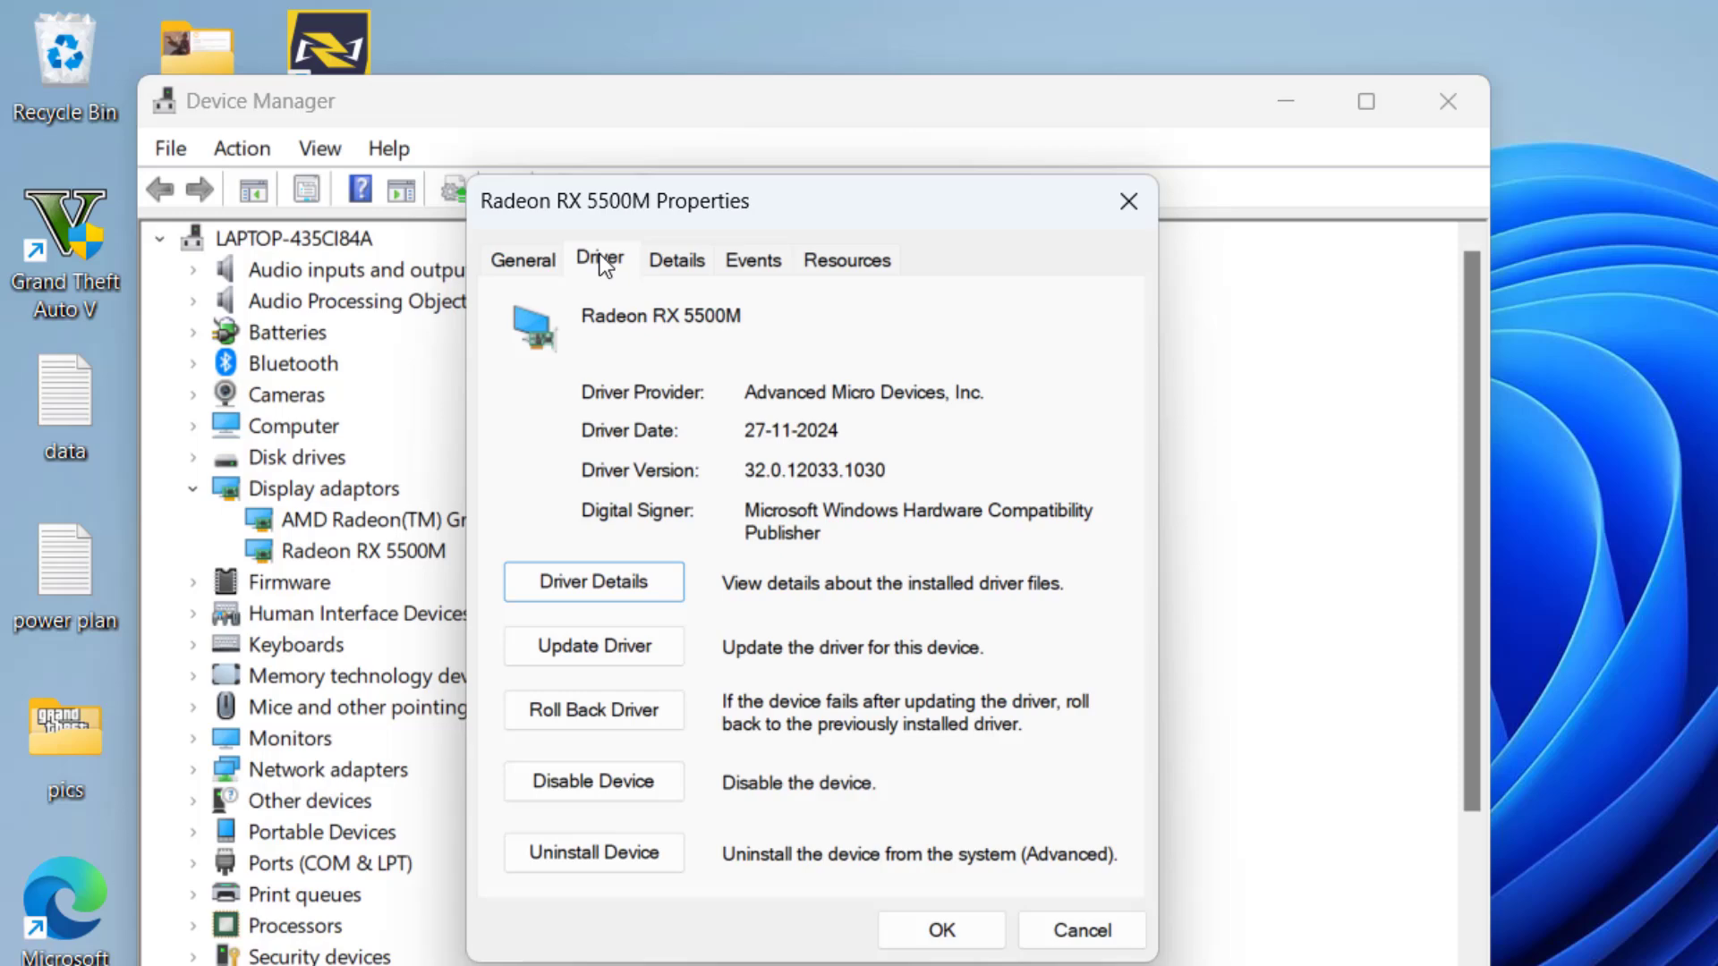
# Step: Roll the Radeon RX 5500M driver back to 31.0.24002.92 with 'more features' as the reason
pyautogui.click(617, 711)
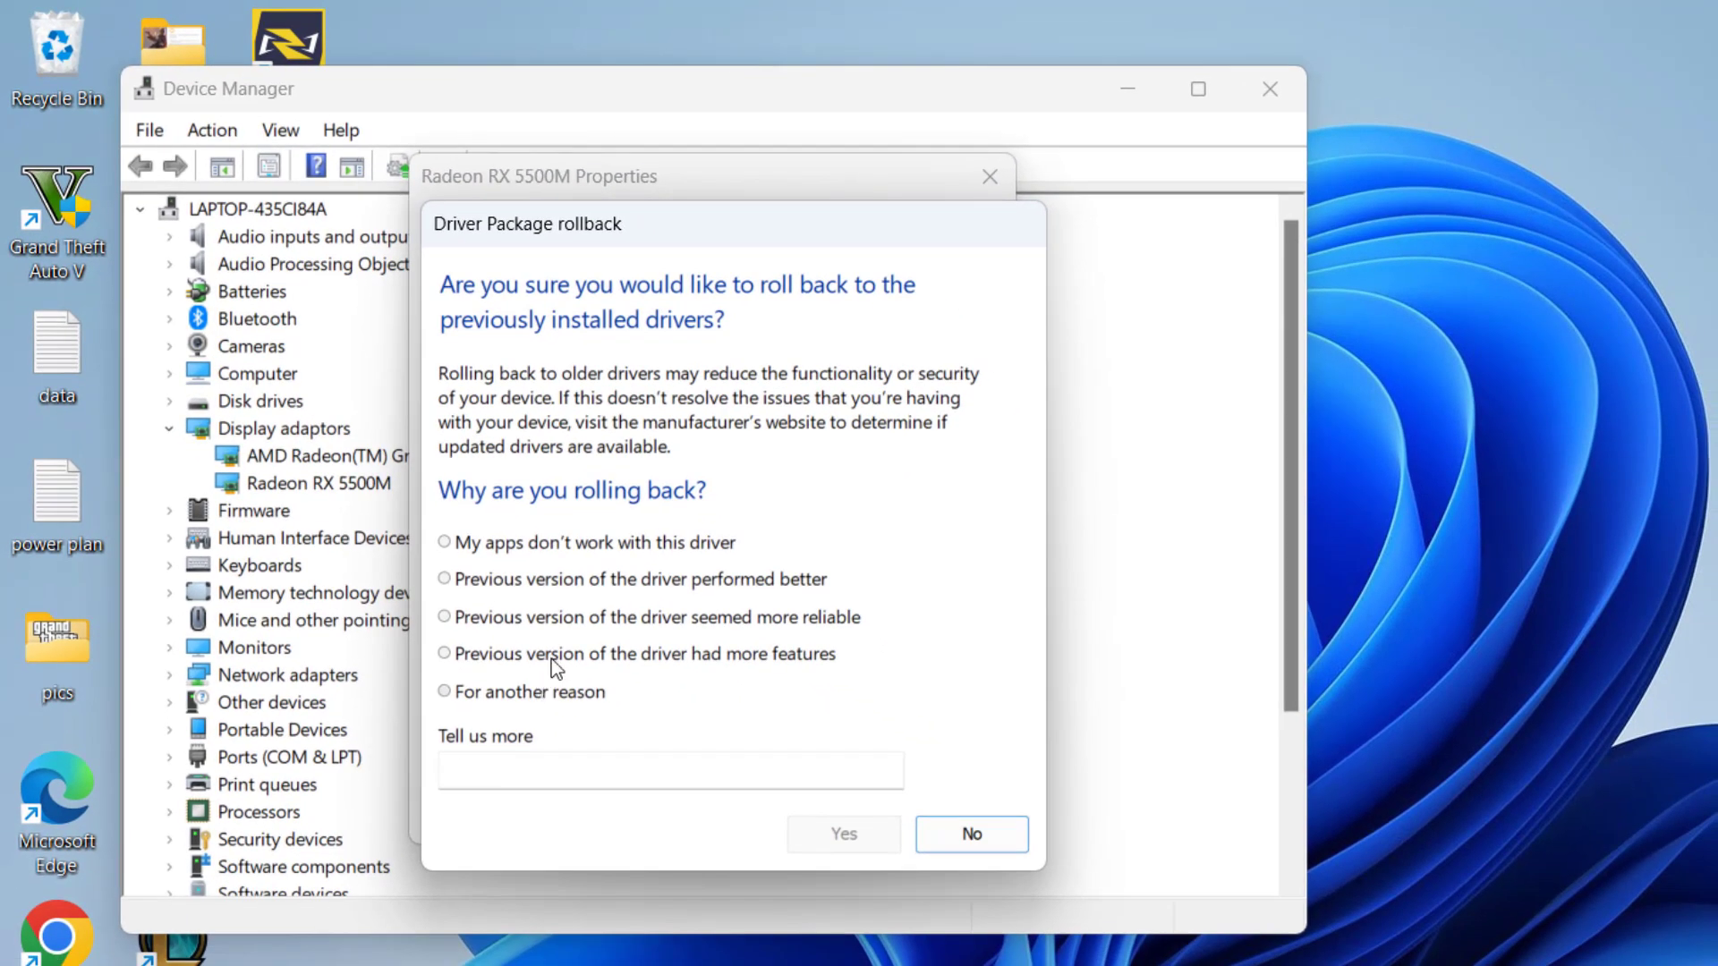
pyautogui.click(554, 659)
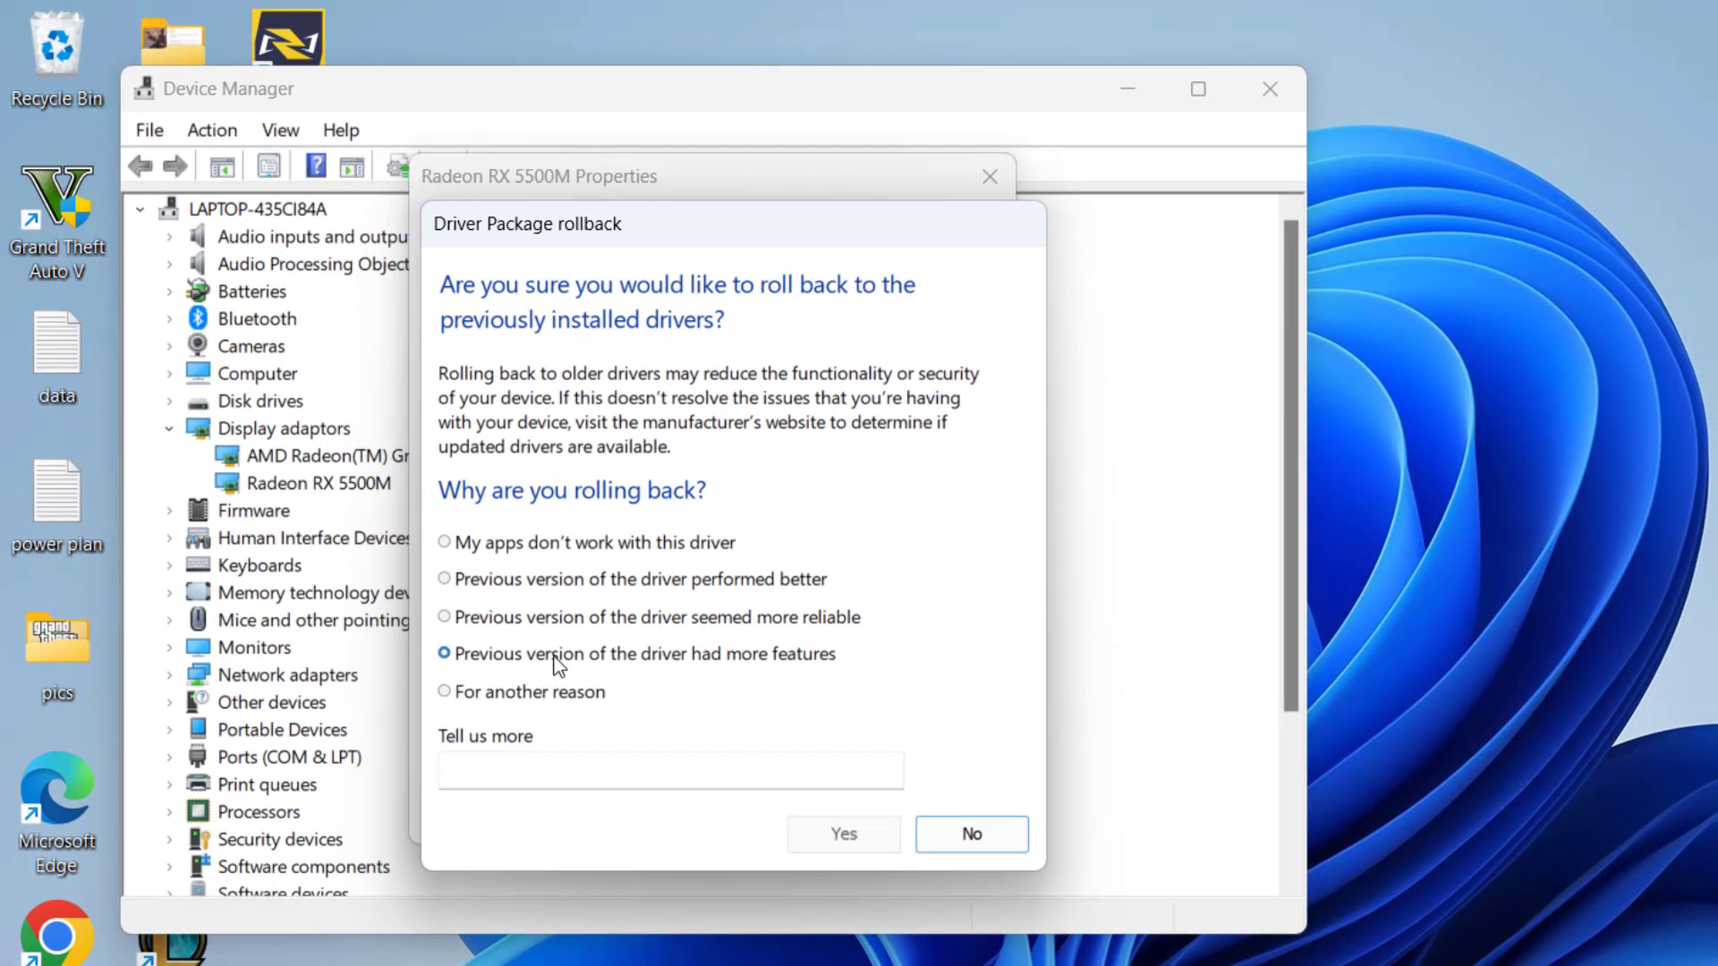
pyautogui.click(845, 833)
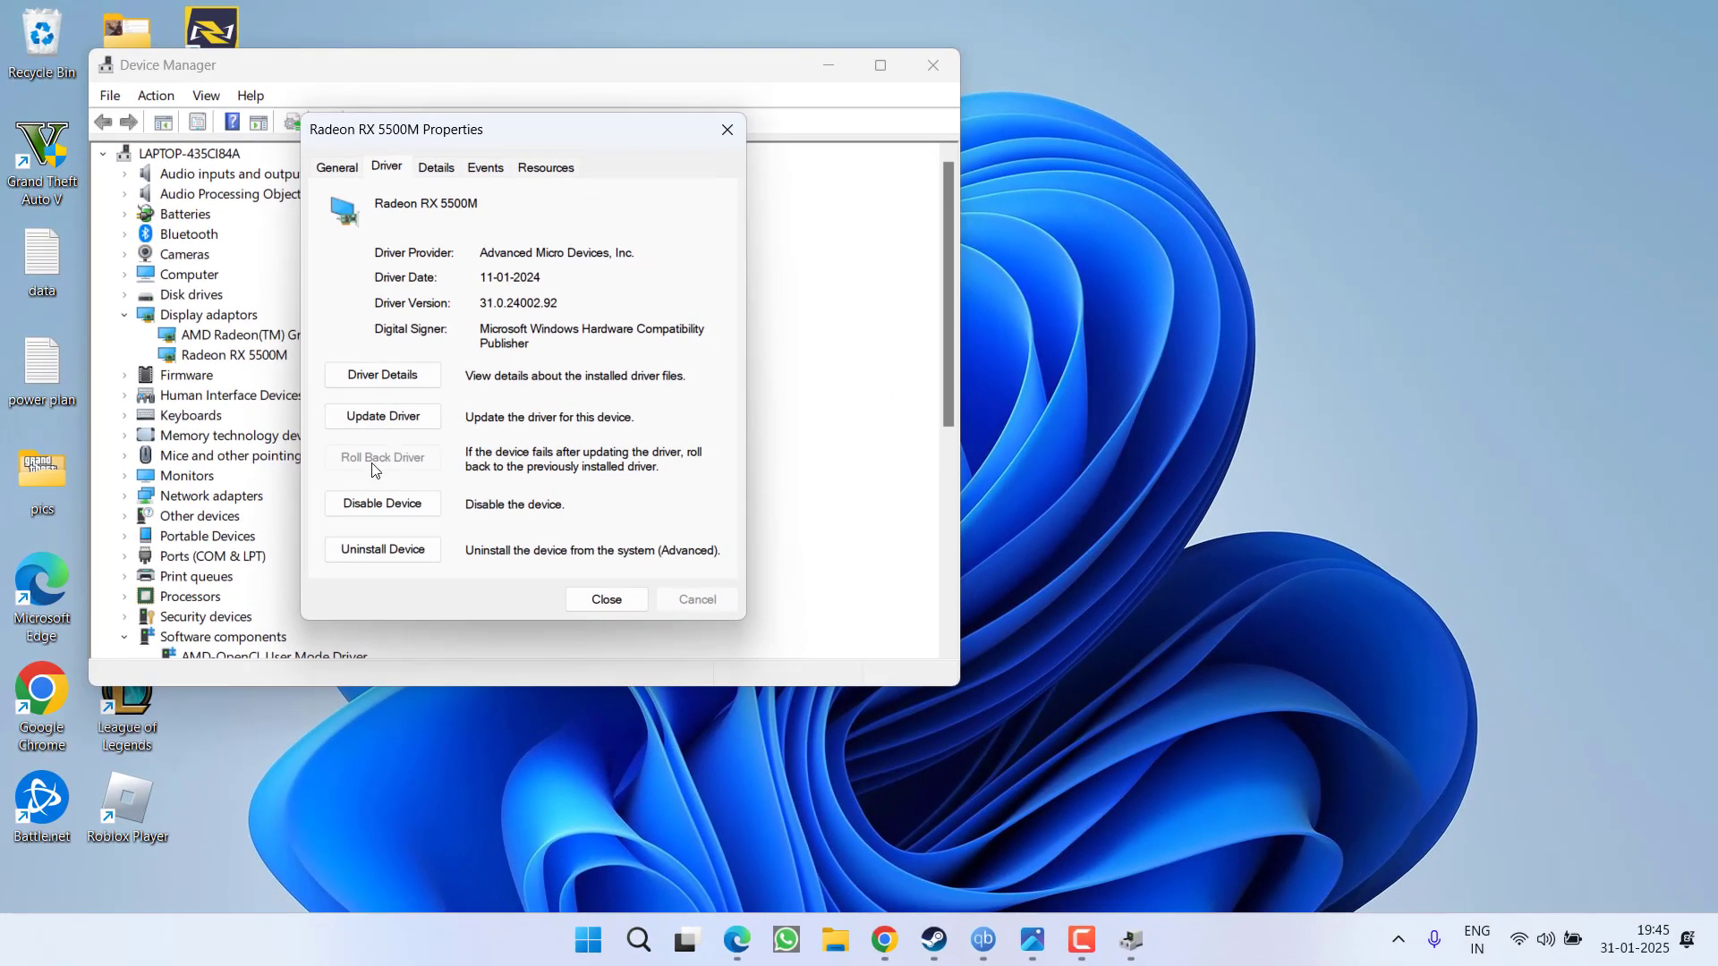
pyautogui.click(608, 600)
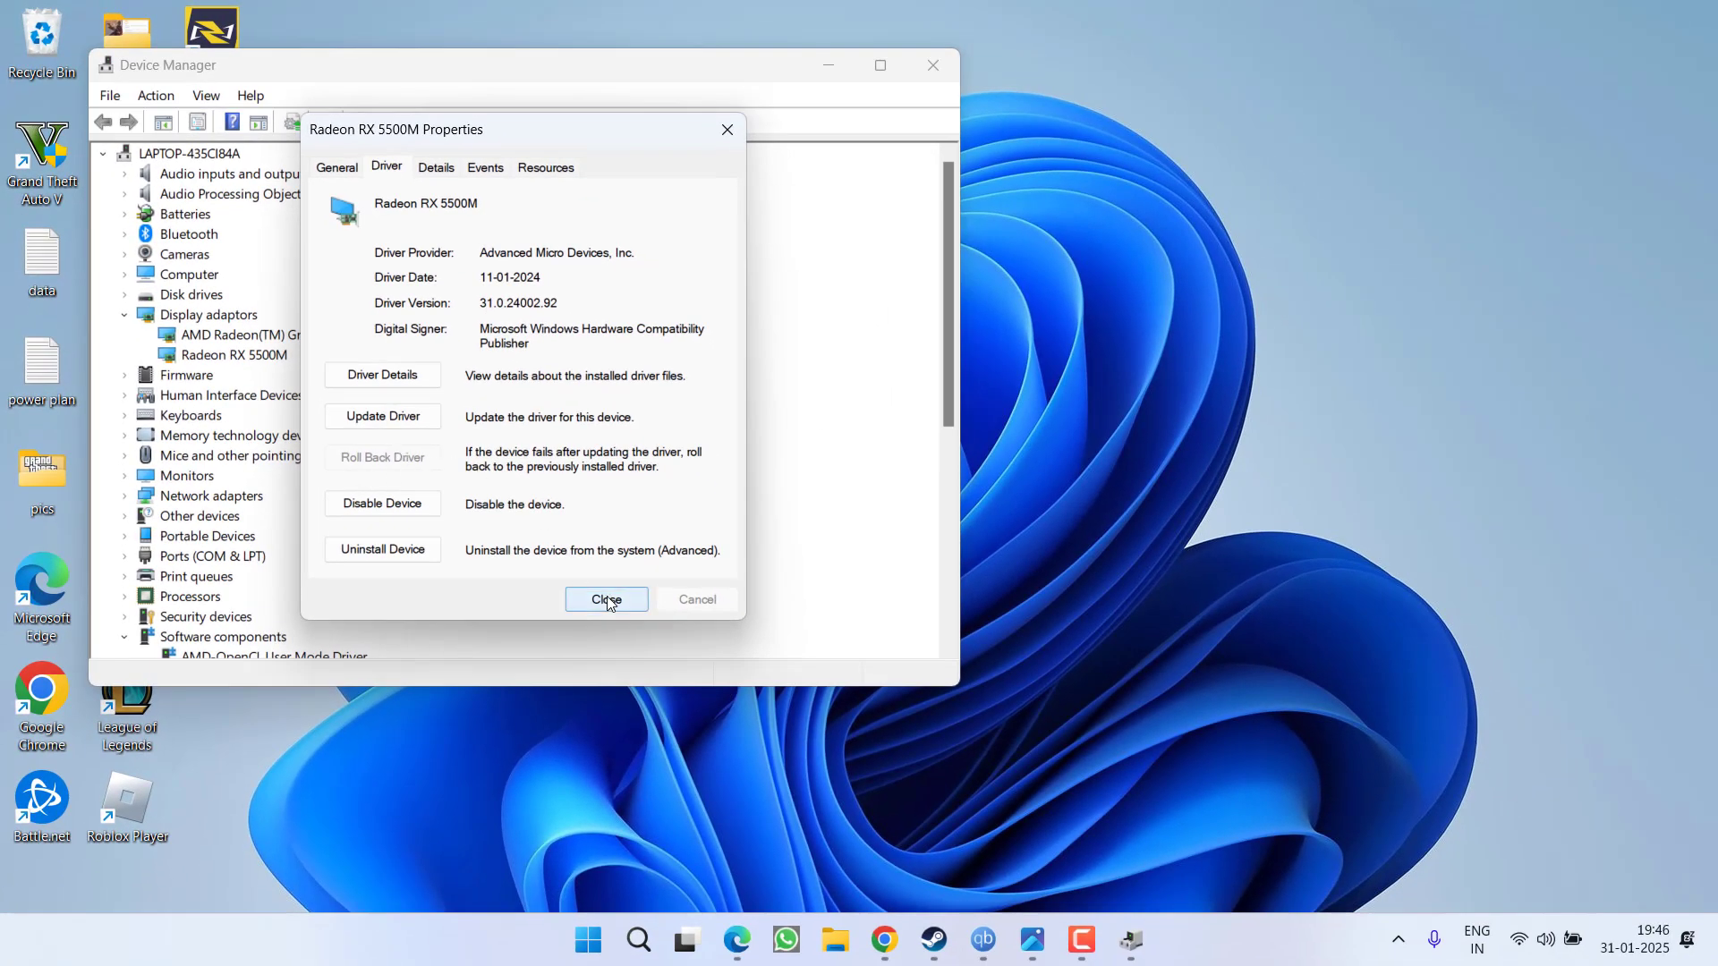
# Step: Close Device Manager and search the NVIDIA site for matching GeForce drivers
pyautogui.click(933, 65)
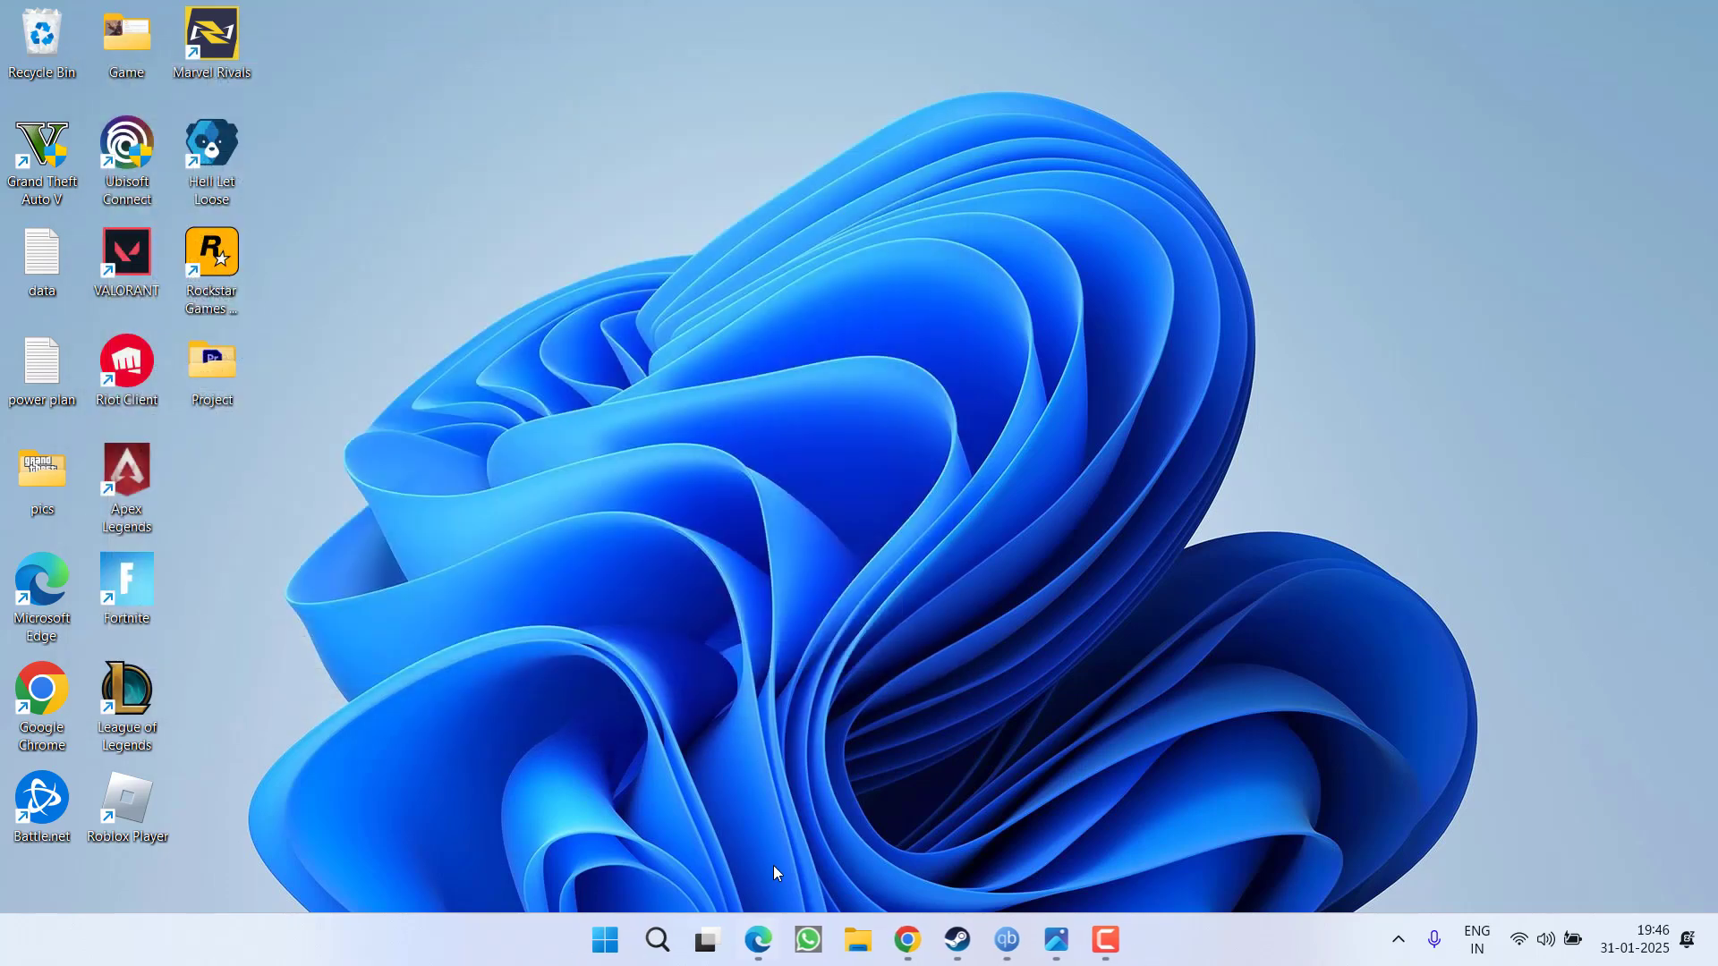
pyautogui.click(908, 941)
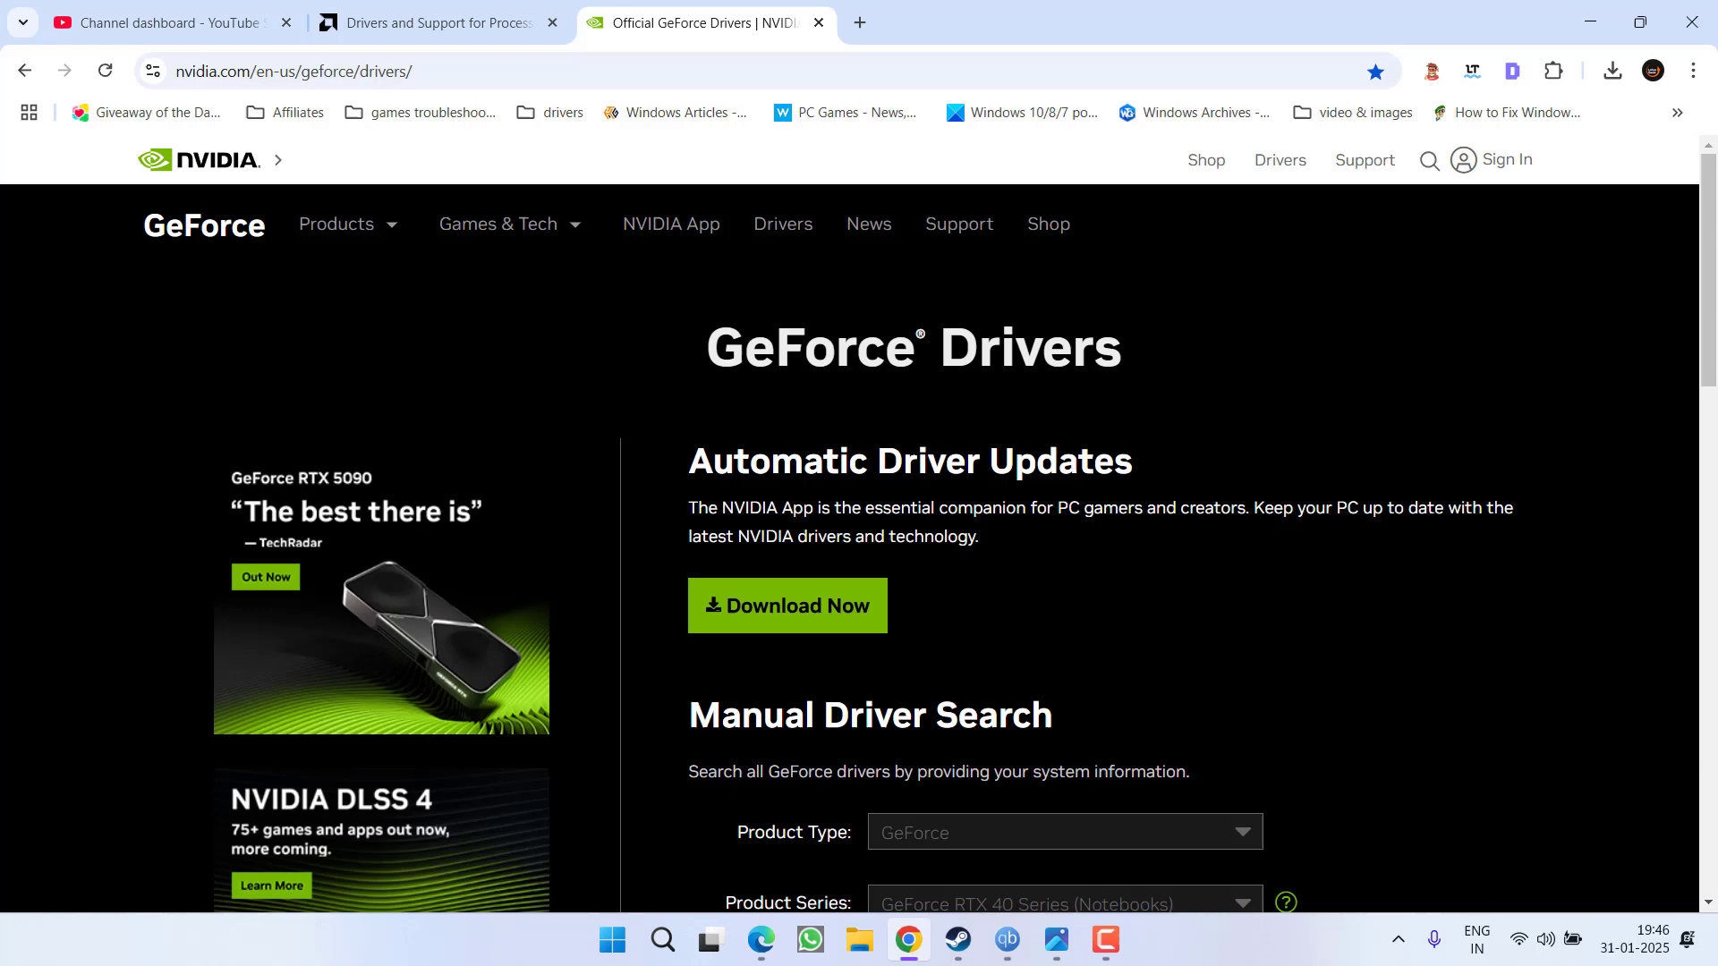
pyautogui.scroll(-3, 911, 448)
pyautogui.scroll(-3, 911, 447)
pyautogui.scroll(-2, 912, 447)
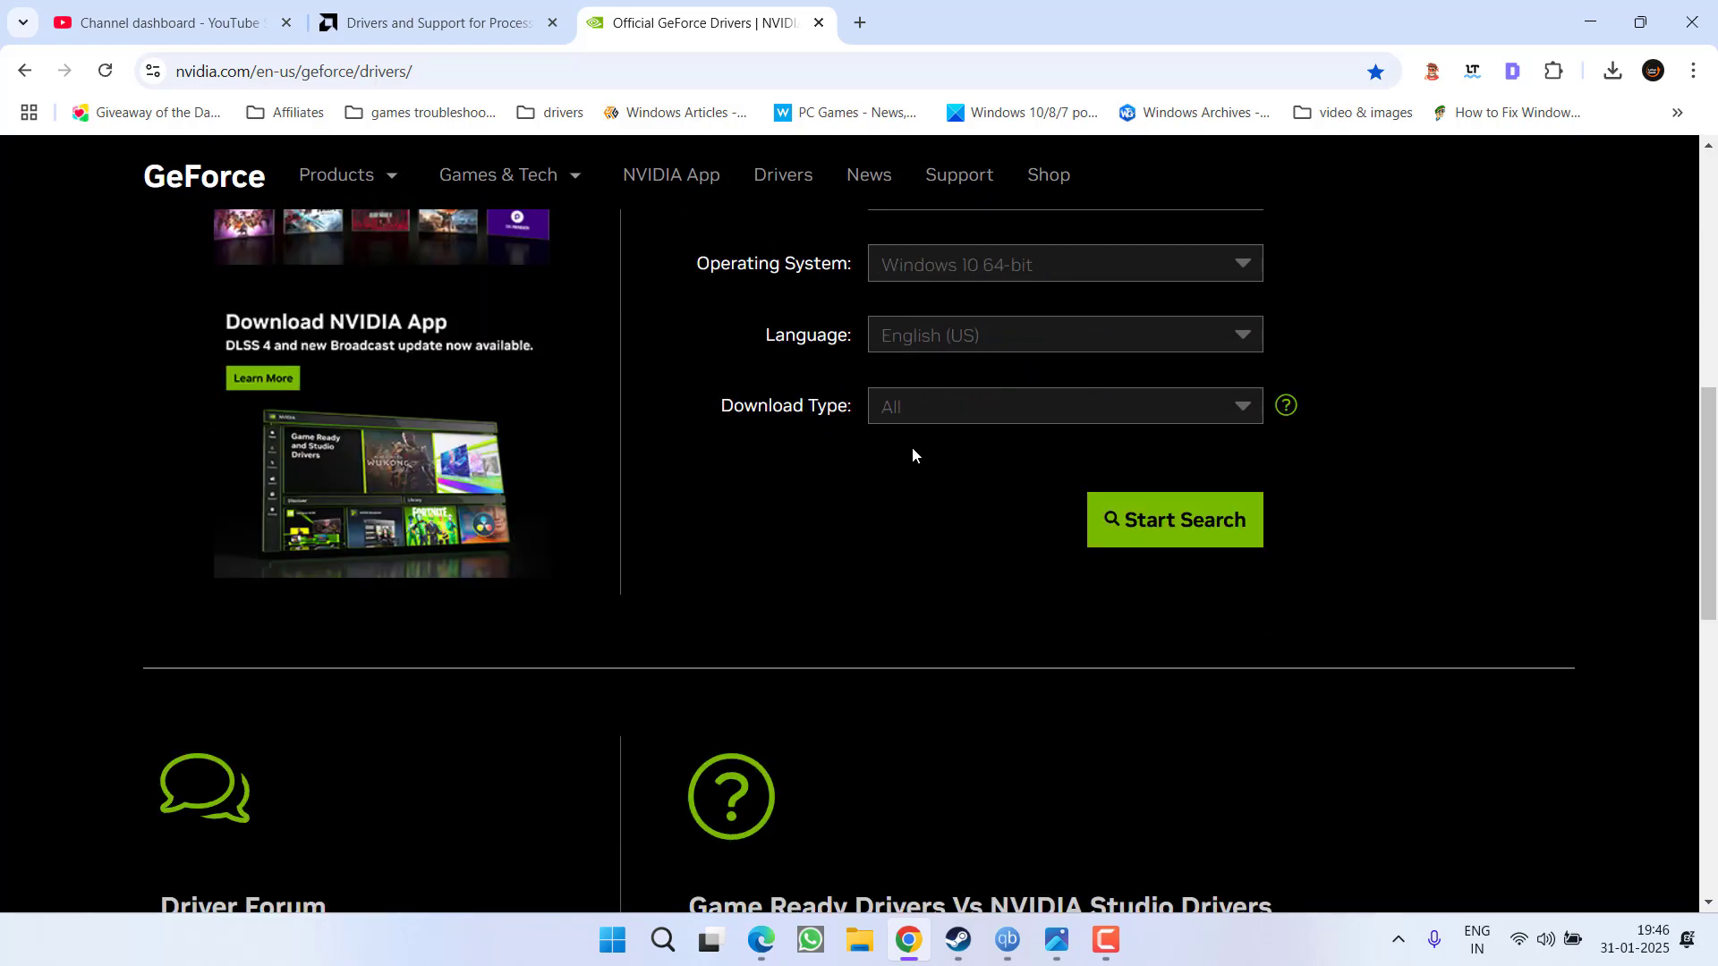
pyautogui.scroll(2, 911, 448)
pyautogui.scroll(3, 853, 312)
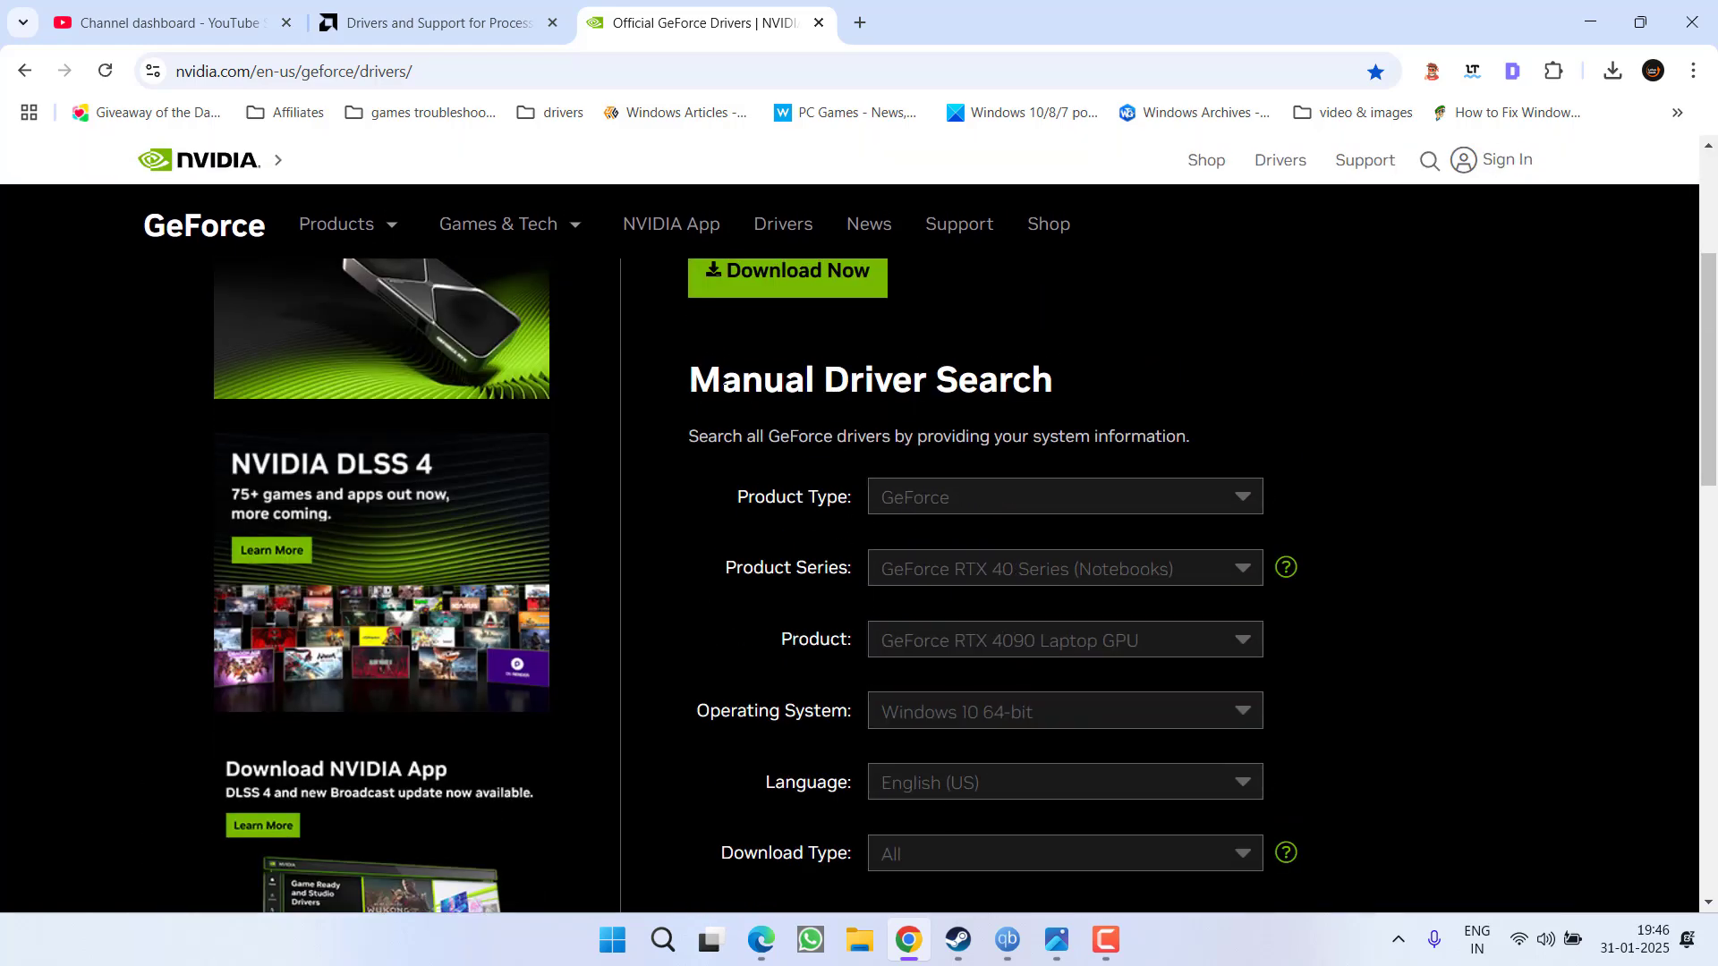
pyautogui.moveTo(689, 380); pyautogui.dragTo(1052, 380)
pyautogui.scroll(-4, 1049, 376)
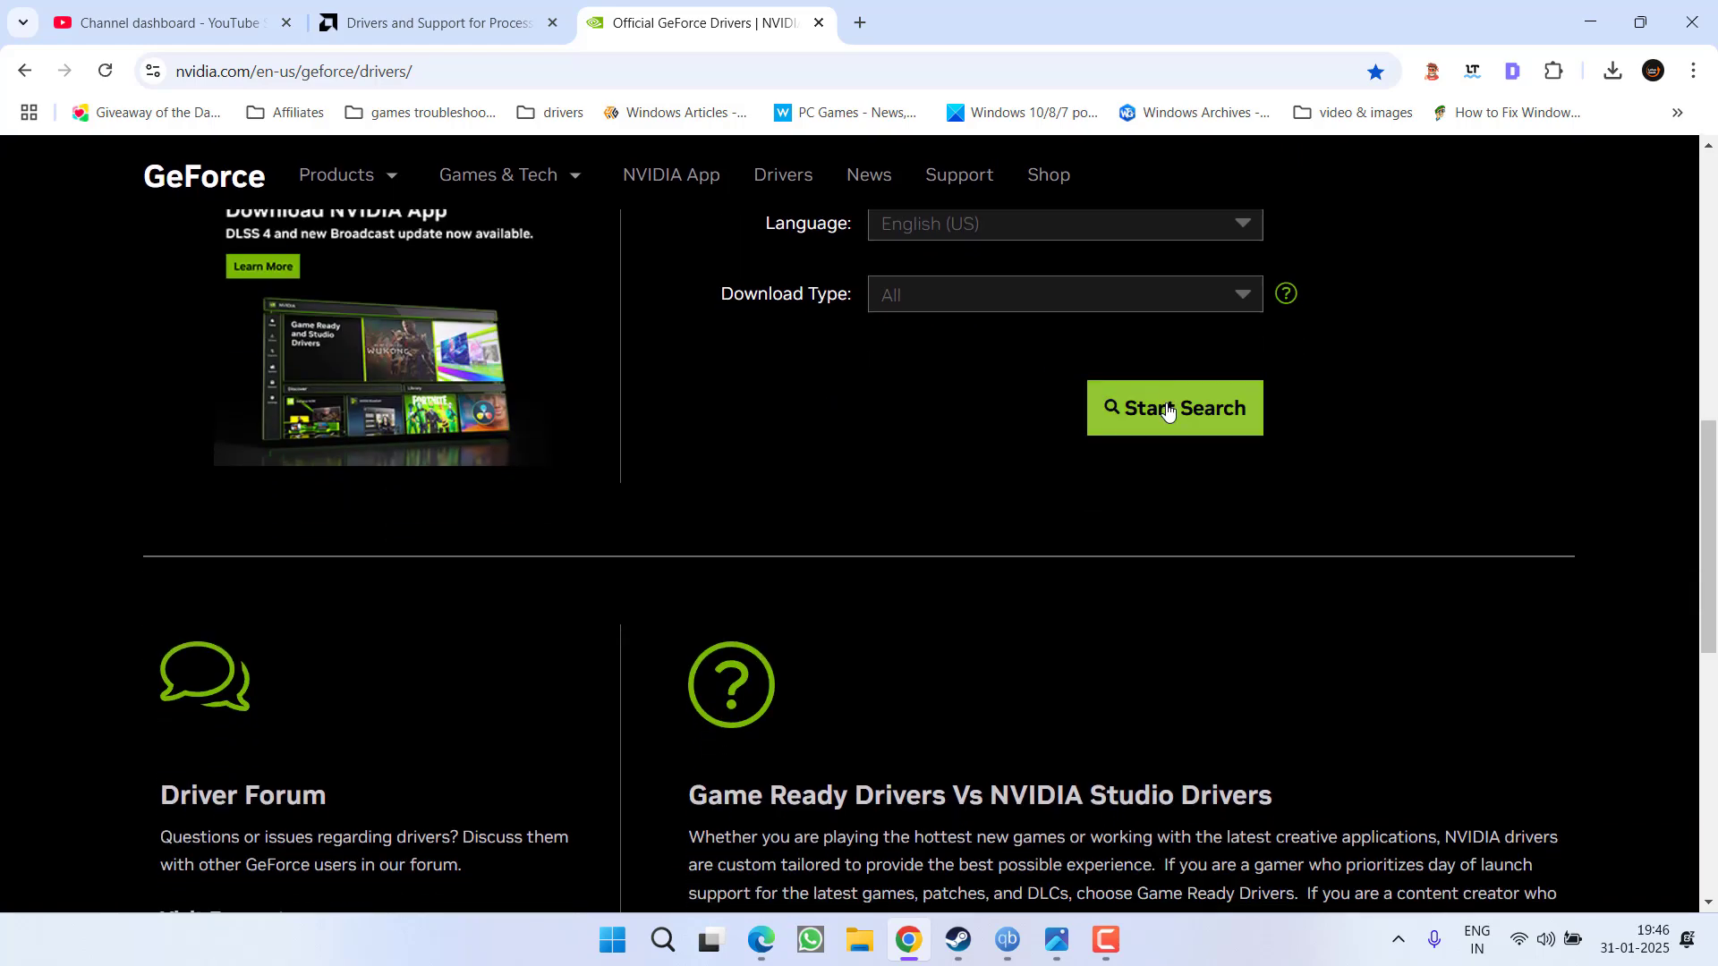
pyautogui.click(1169, 410)
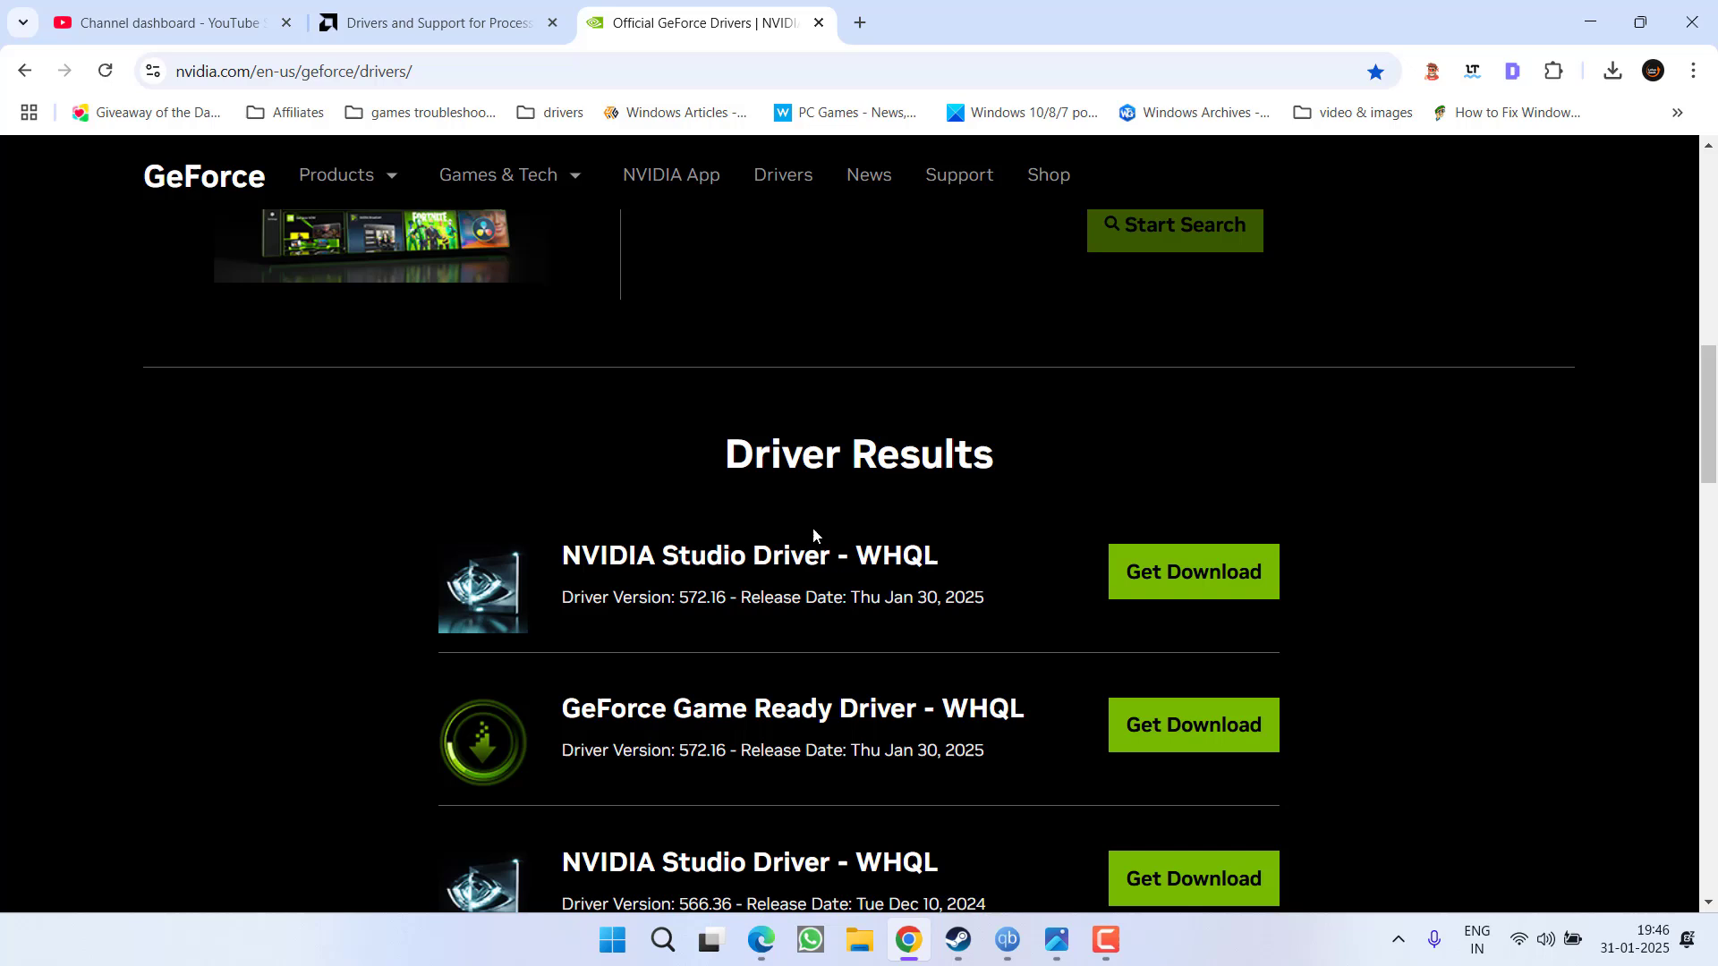
pyautogui.scroll(-5, 812, 535)
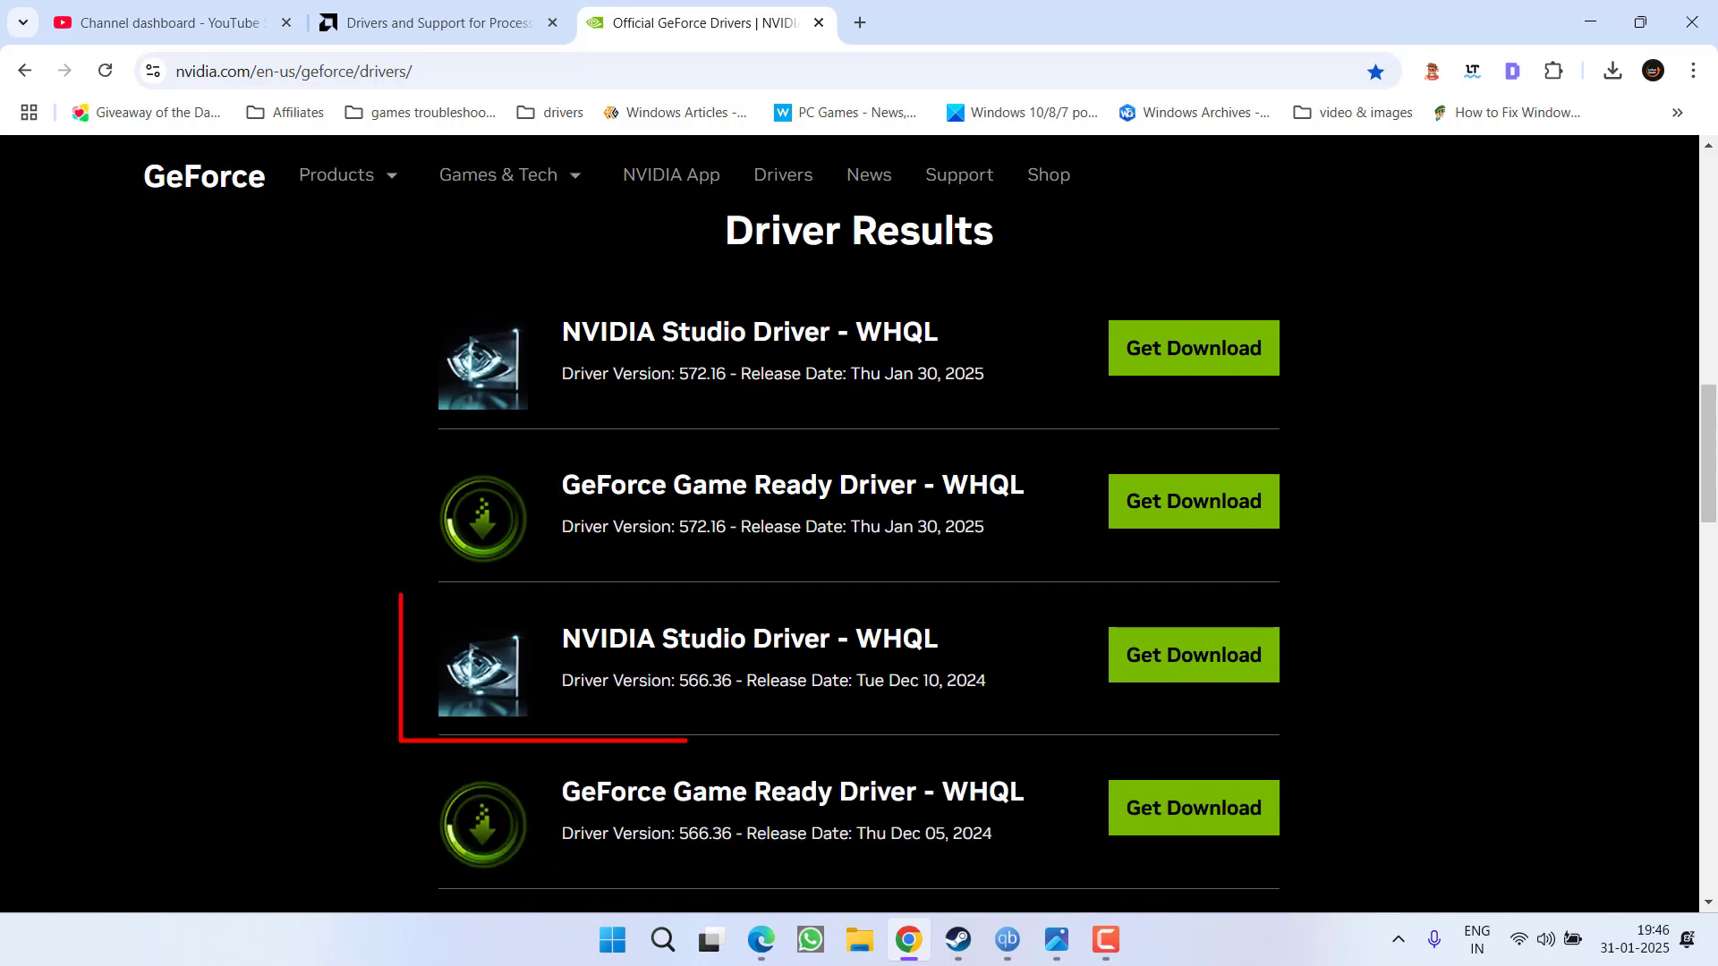
# Step: Mark Studio Driver 566.36 against Game Ready 572.16 and select the older Studio result's title and version
pyautogui.moveTo(678, 682); pyautogui.dragTo(732, 686)
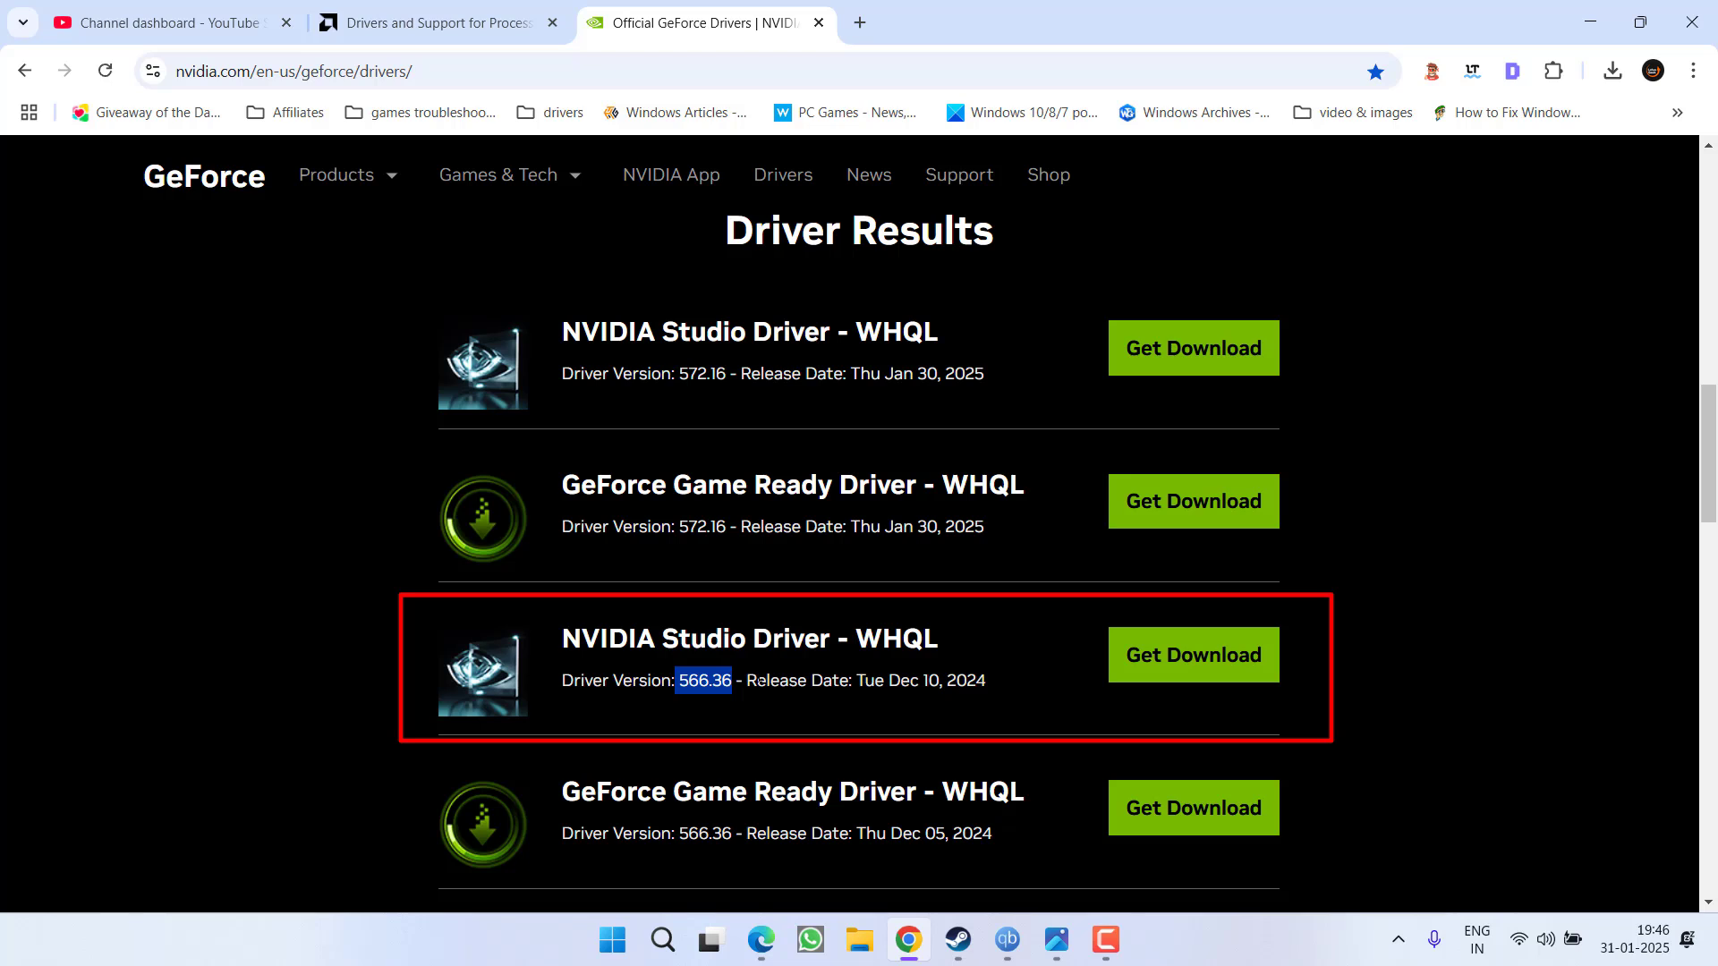
pyautogui.moveTo(680, 527); pyautogui.dragTo(720, 526)
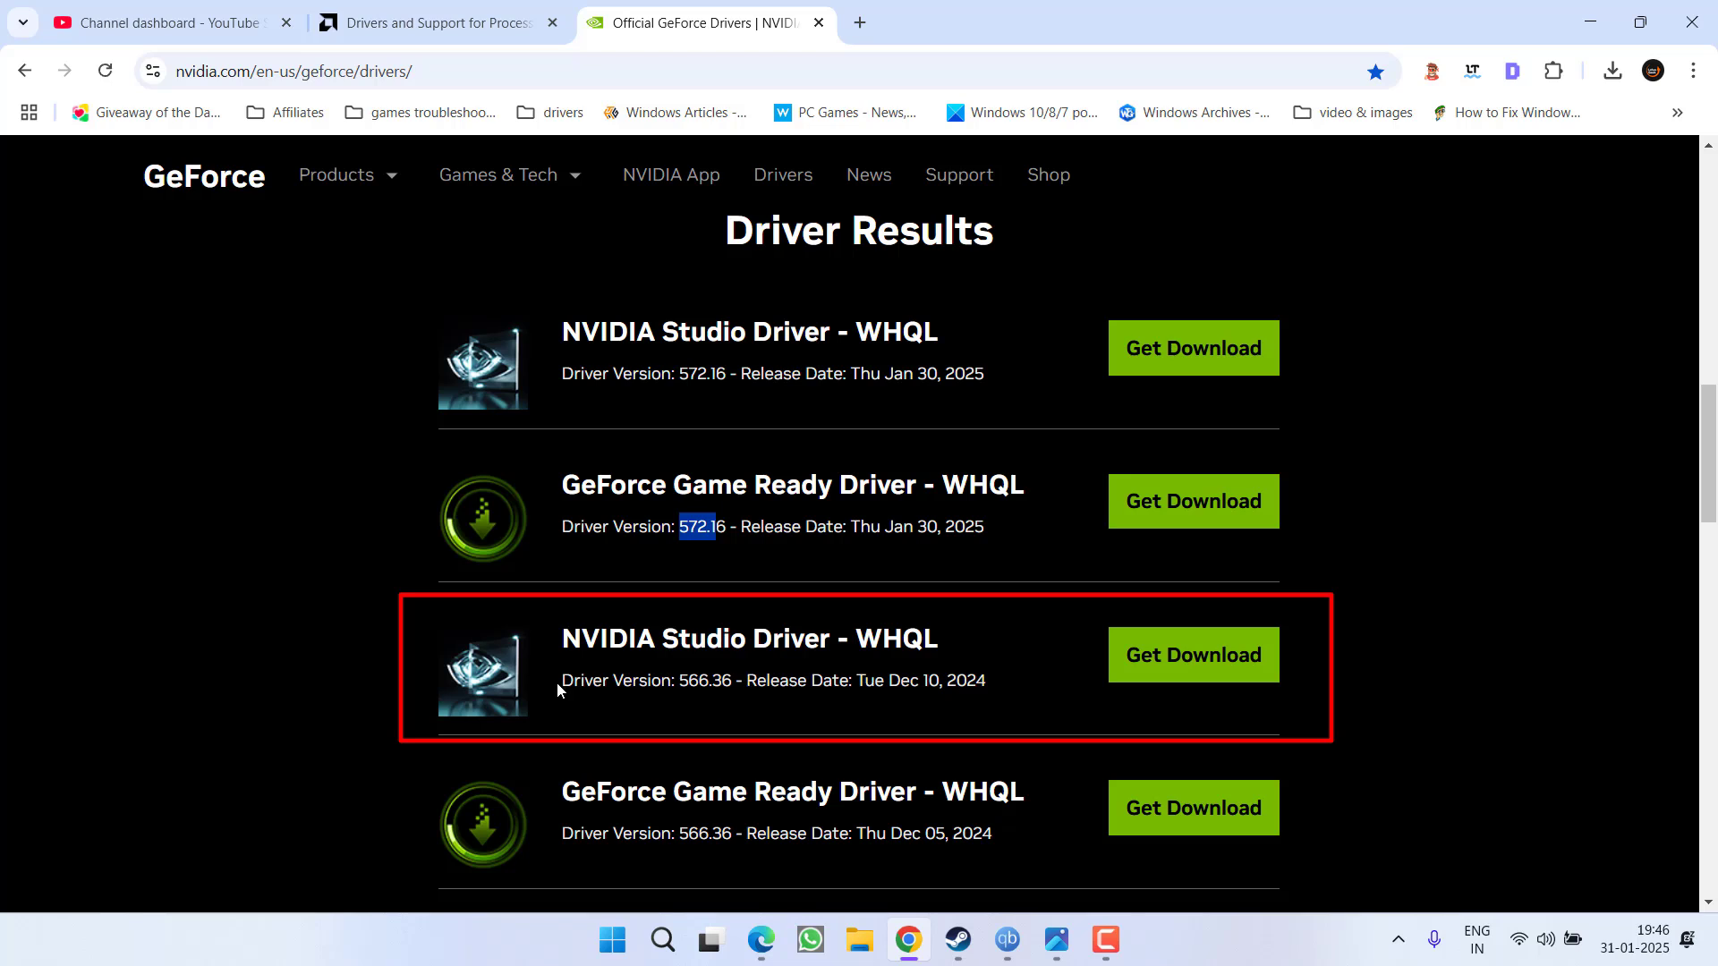
pyautogui.moveTo(559, 693); pyautogui.dragTo(745, 679)
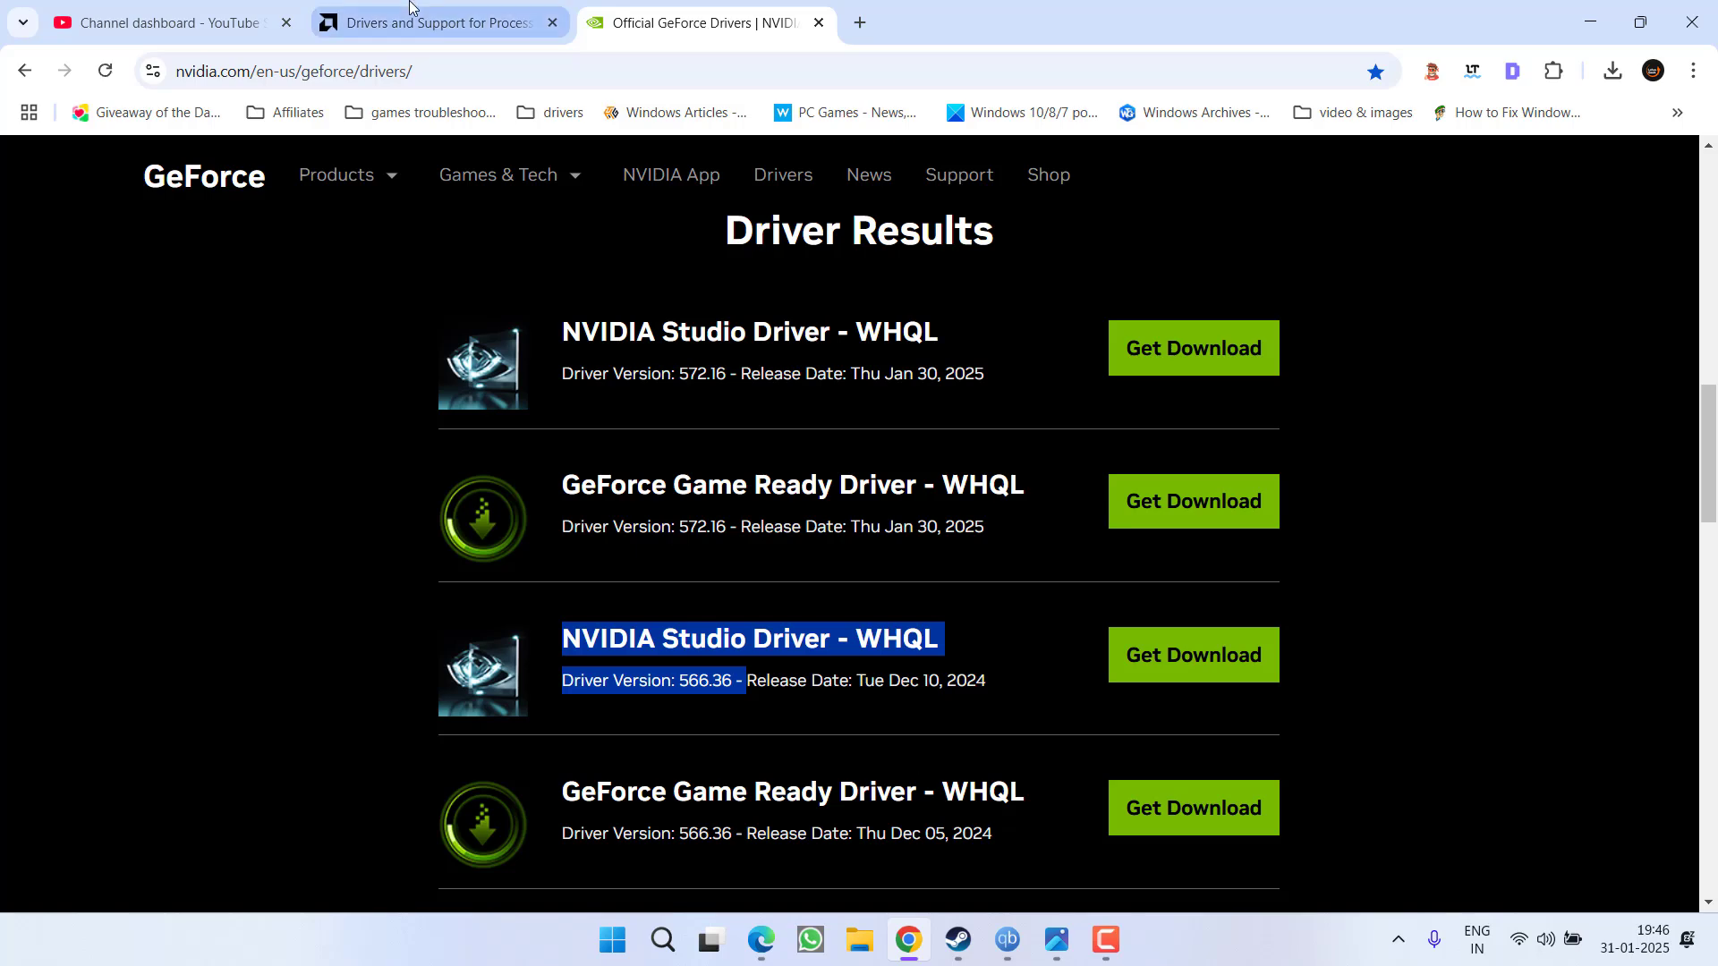
# Step: Search the AMD support page for 'radeon rx5500m' and open the Radeon RX 5500M drivers page
pyautogui.click(430, 22)
pyautogui.scroll(-3, 569, 582)
pyautogui.scroll(-1, 551, 536)
pyautogui.scroll(-2, 550, 534)
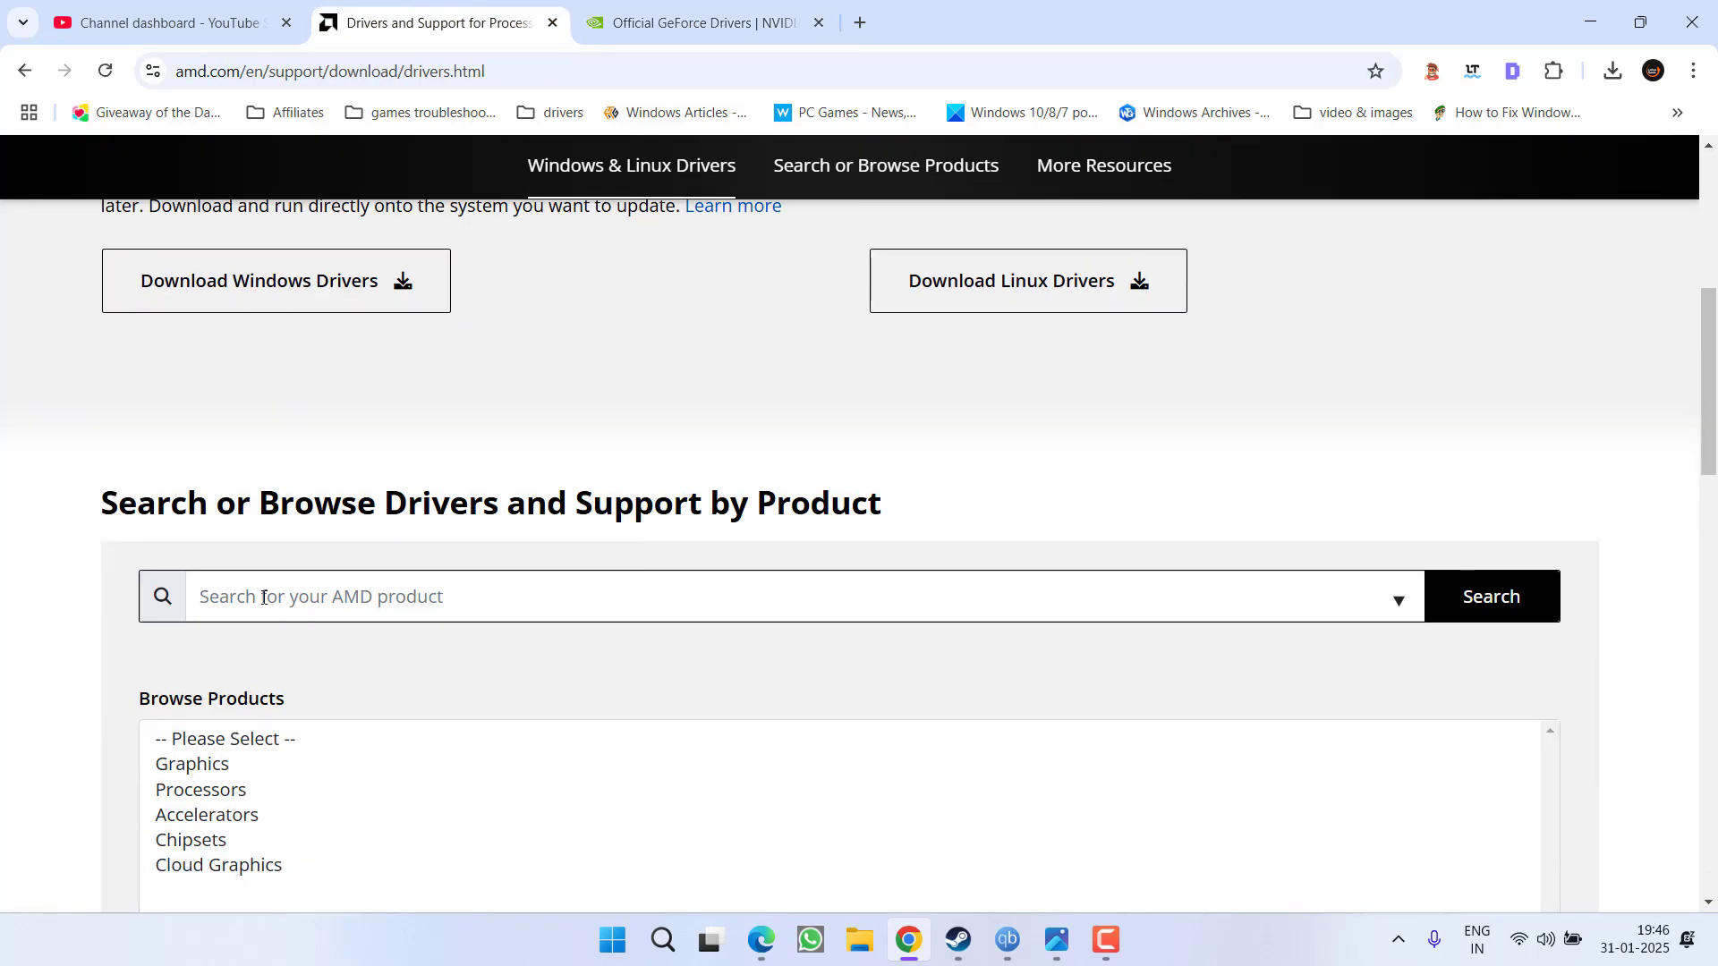
pyautogui.click(338, 592)
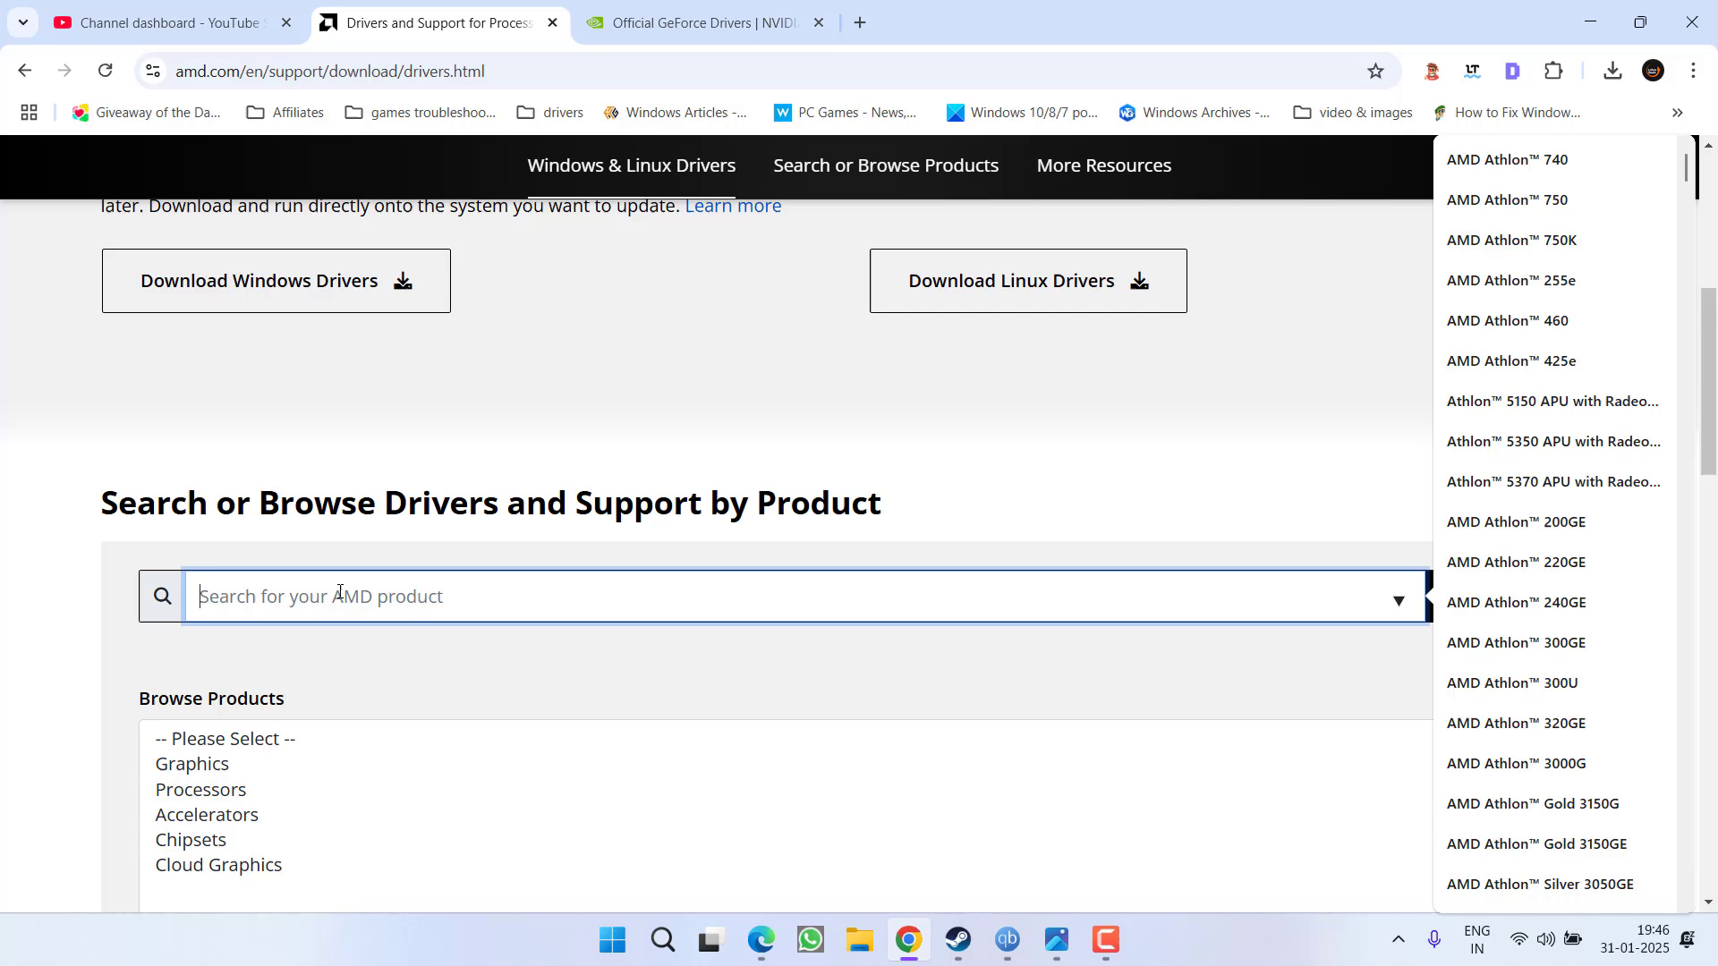
pyautogui.write('radeon')
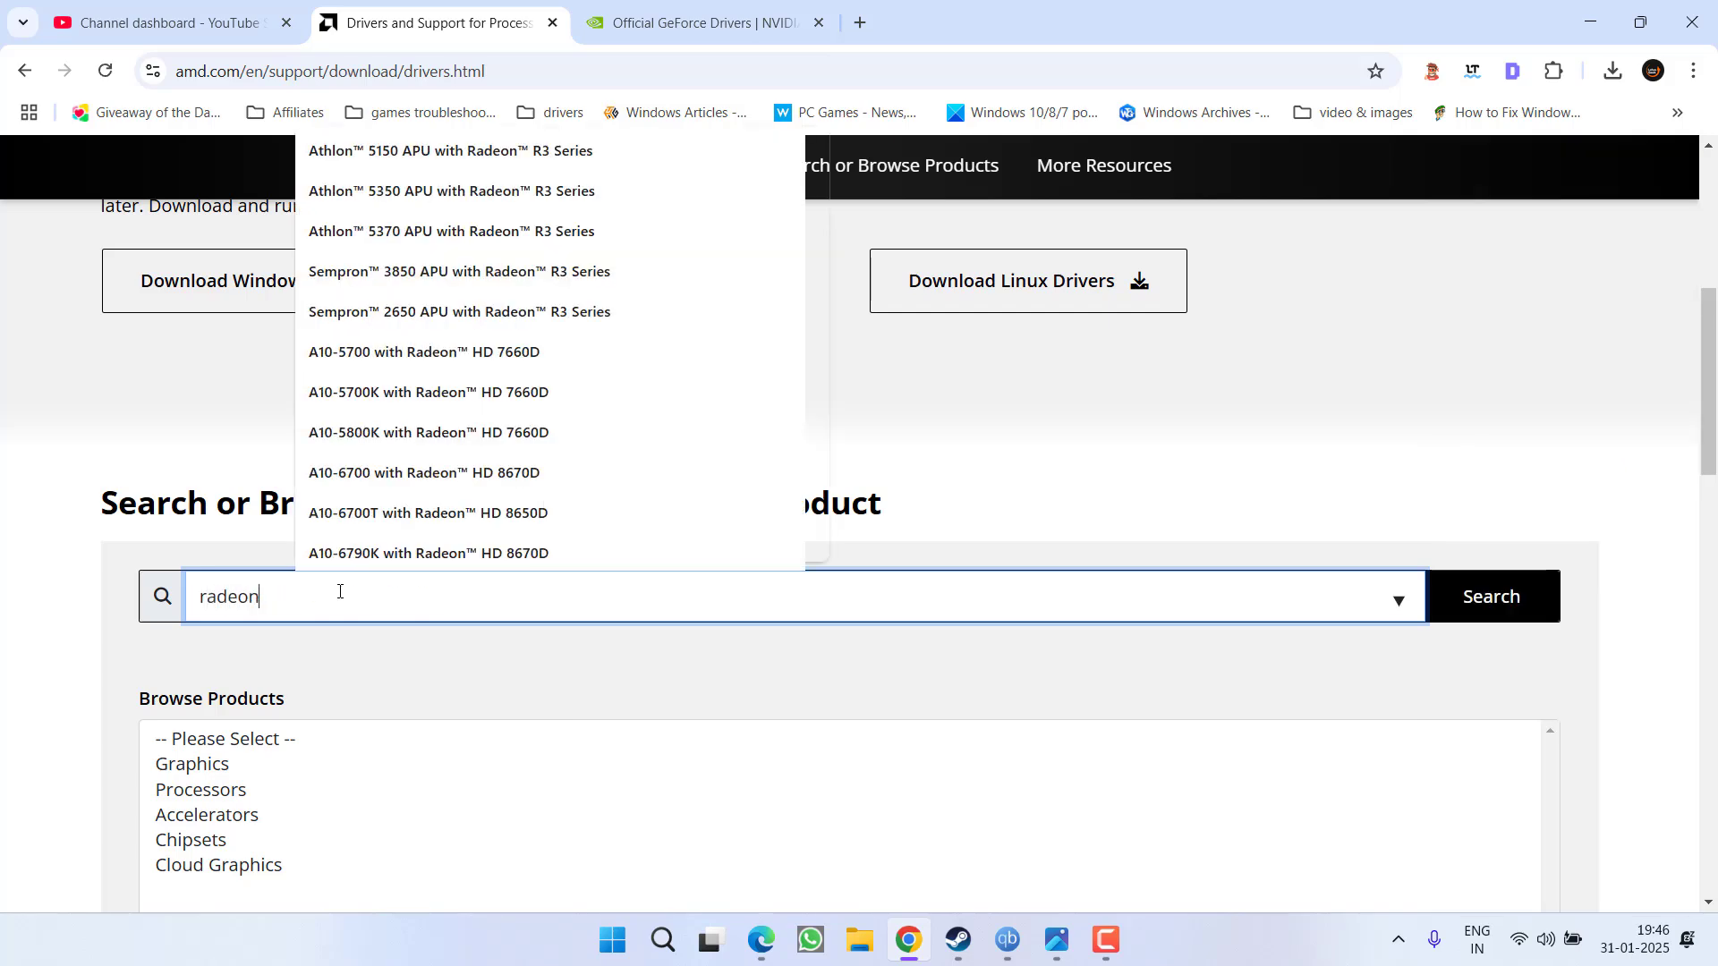
pyautogui.write(' rx5500m')
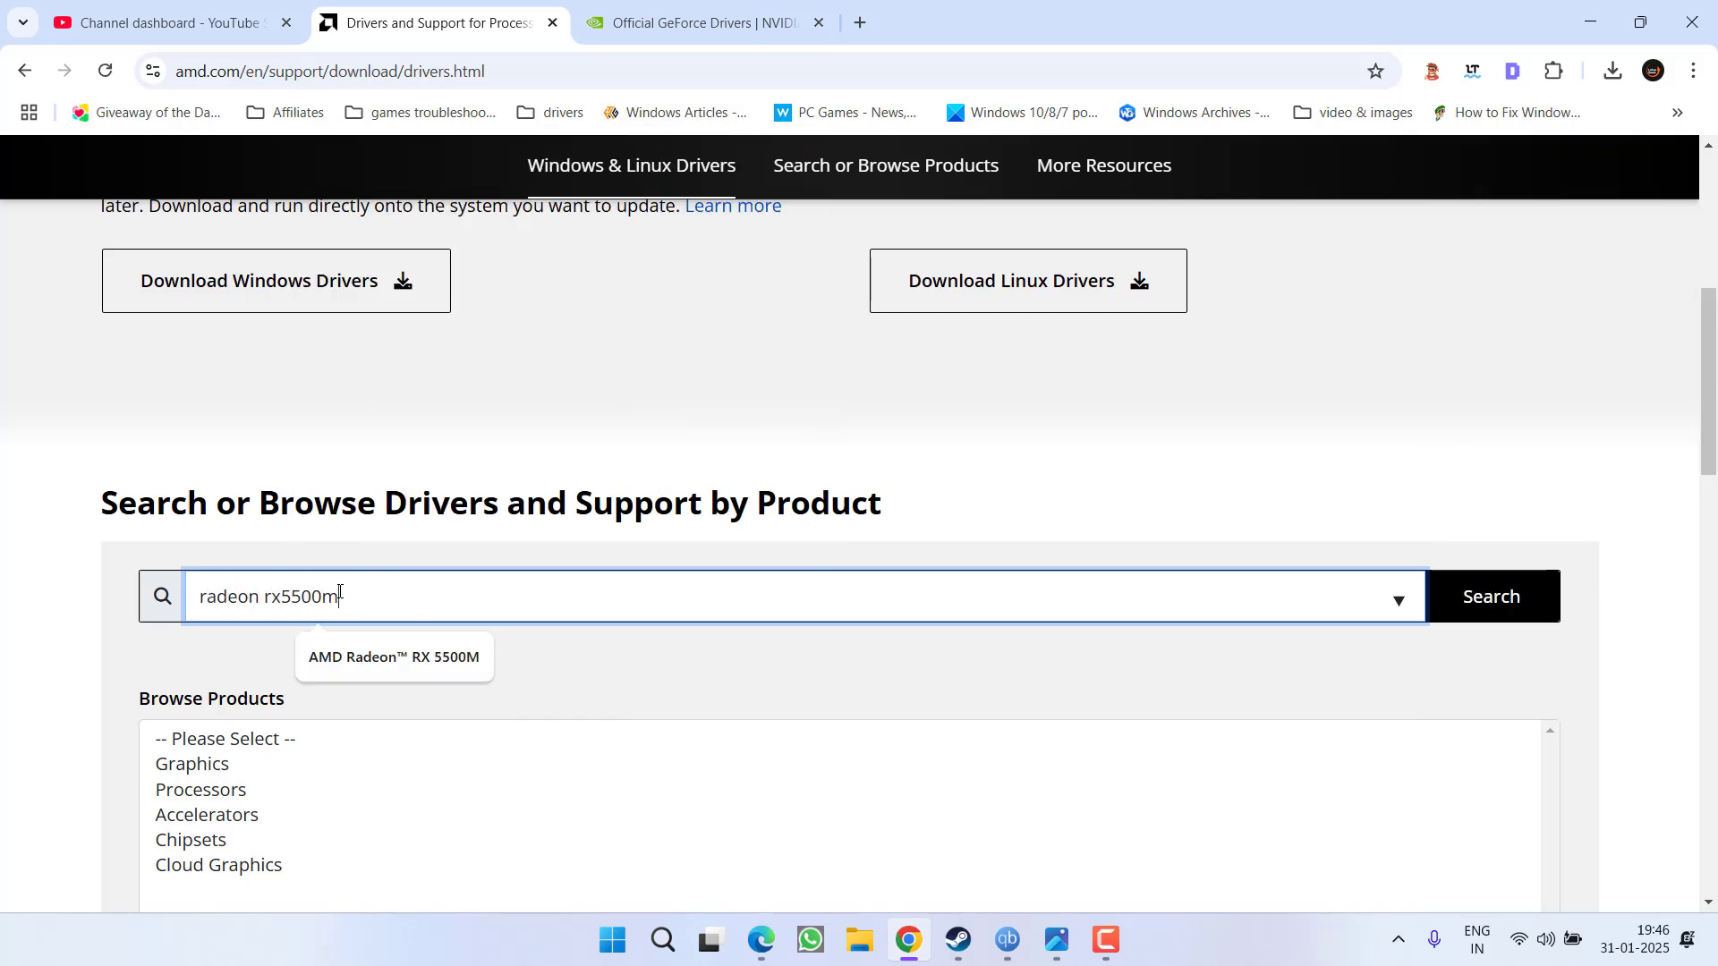
pyautogui.click(394, 657)
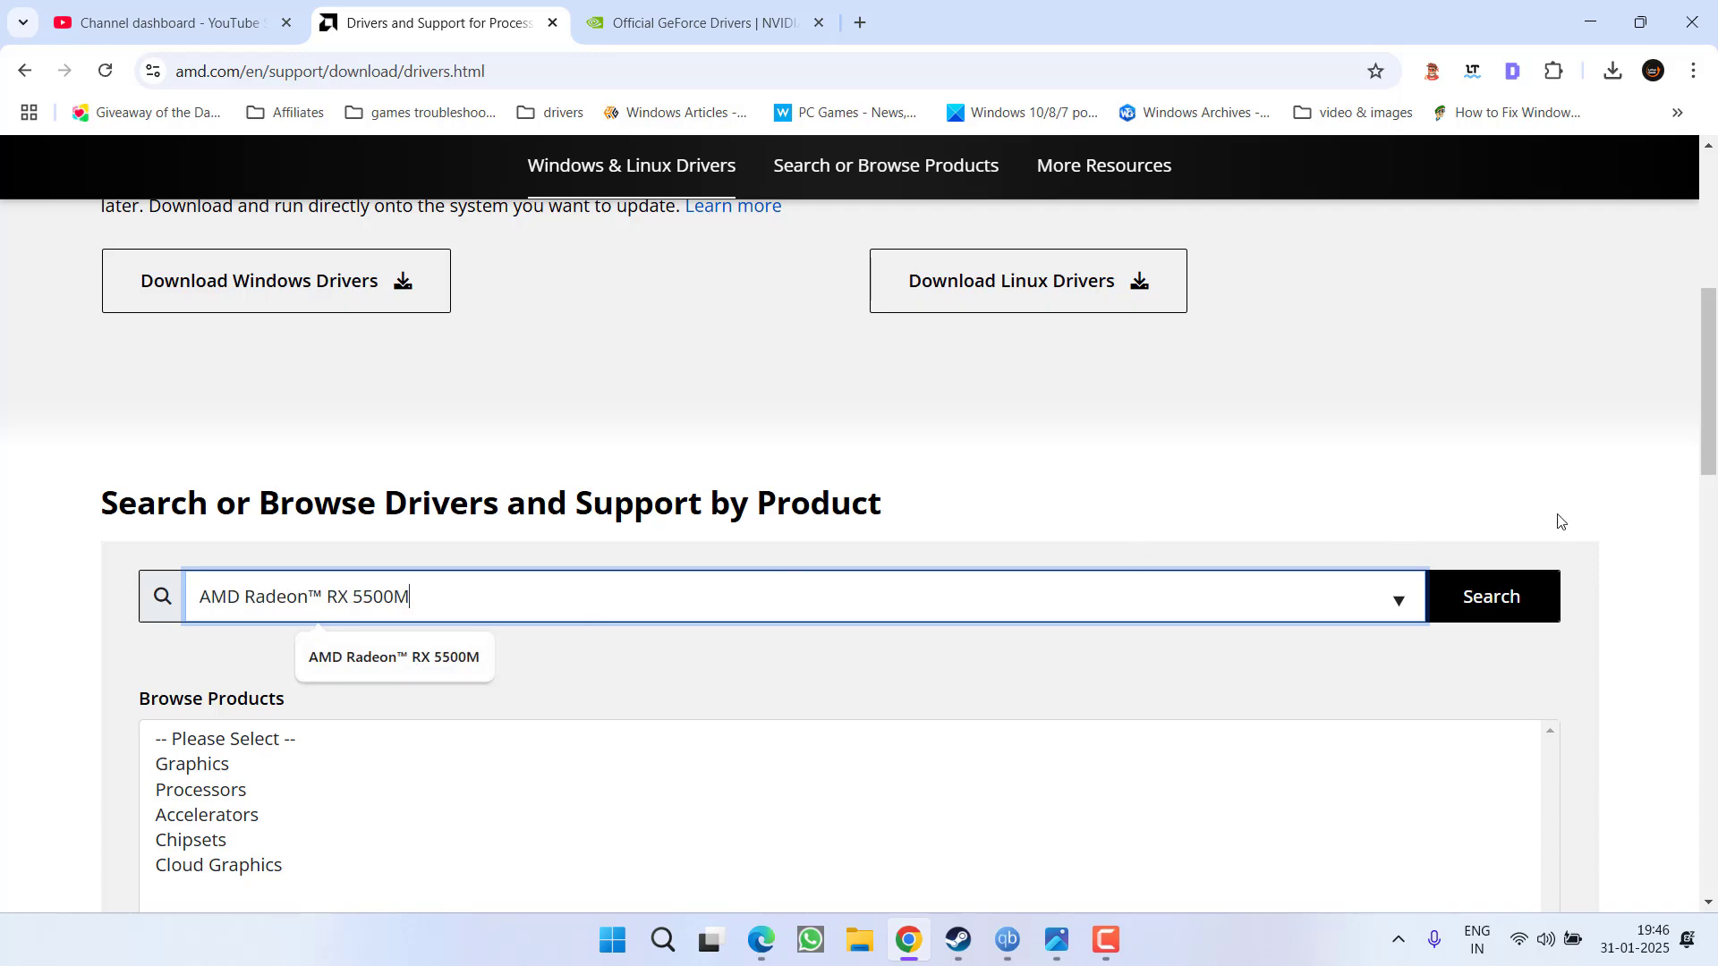
pyautogui.click(1492, 596)
pyautogui.scroll(-3, 641, 502)
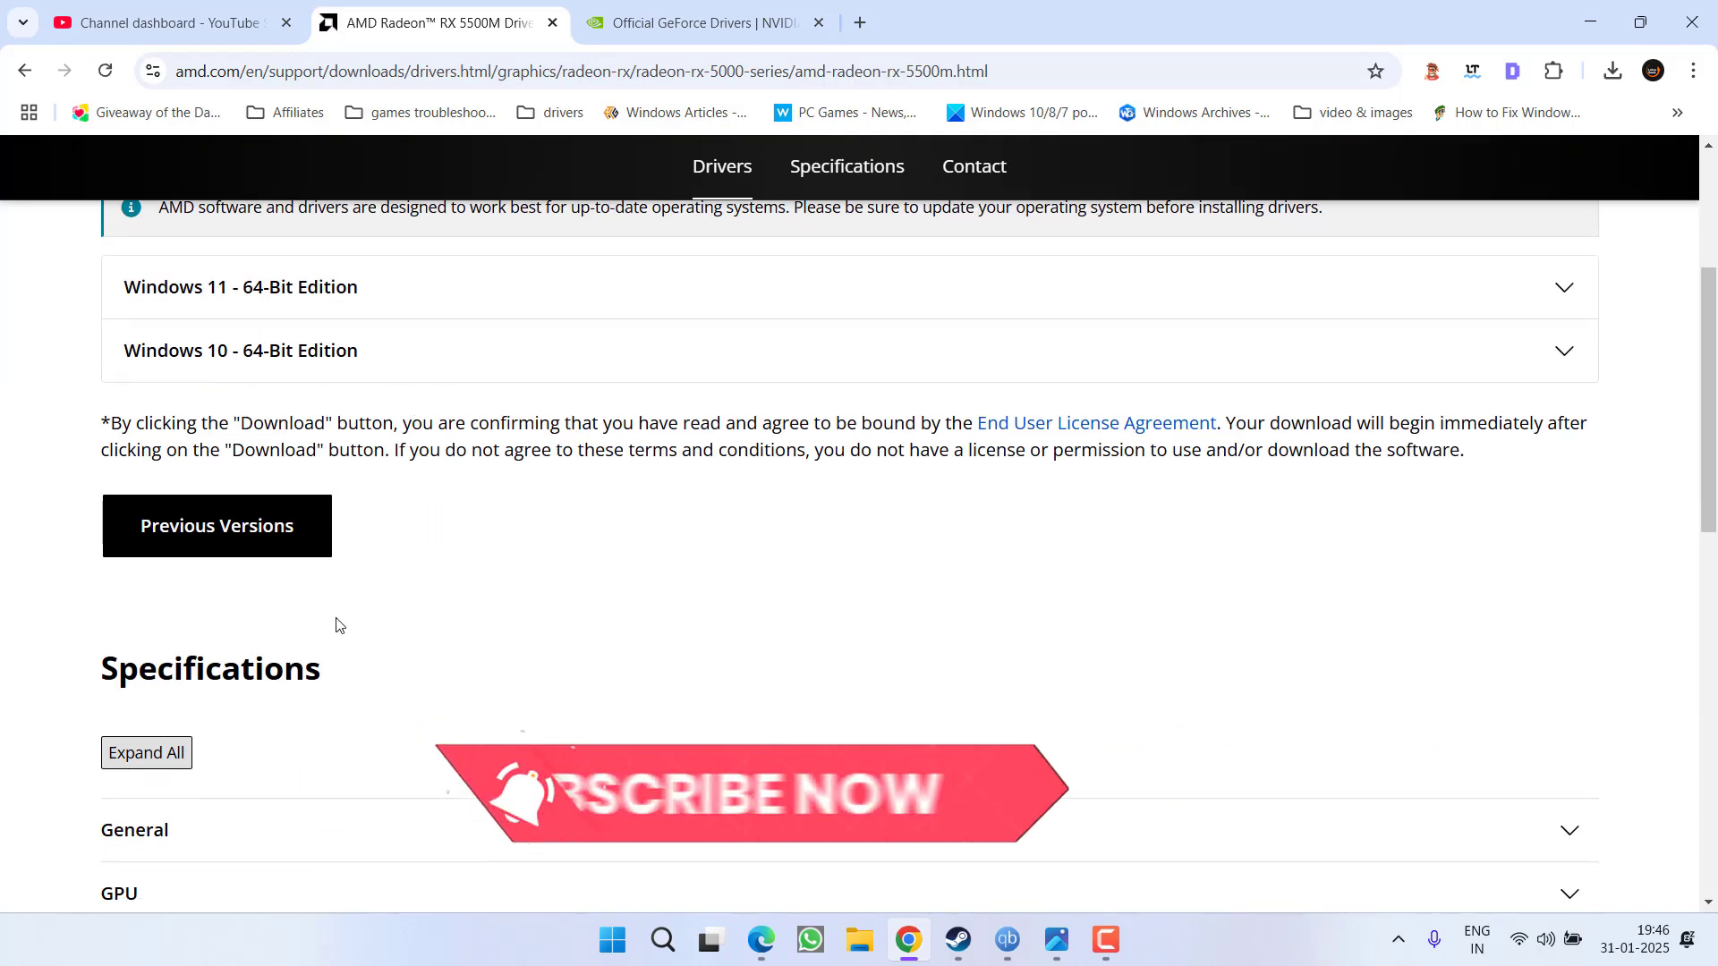
# Step: Find Adrenalin 24.9.1 in the RX 5500M's previous Windows 11 64-Bit drivers
pyautogui.click(217, 525)
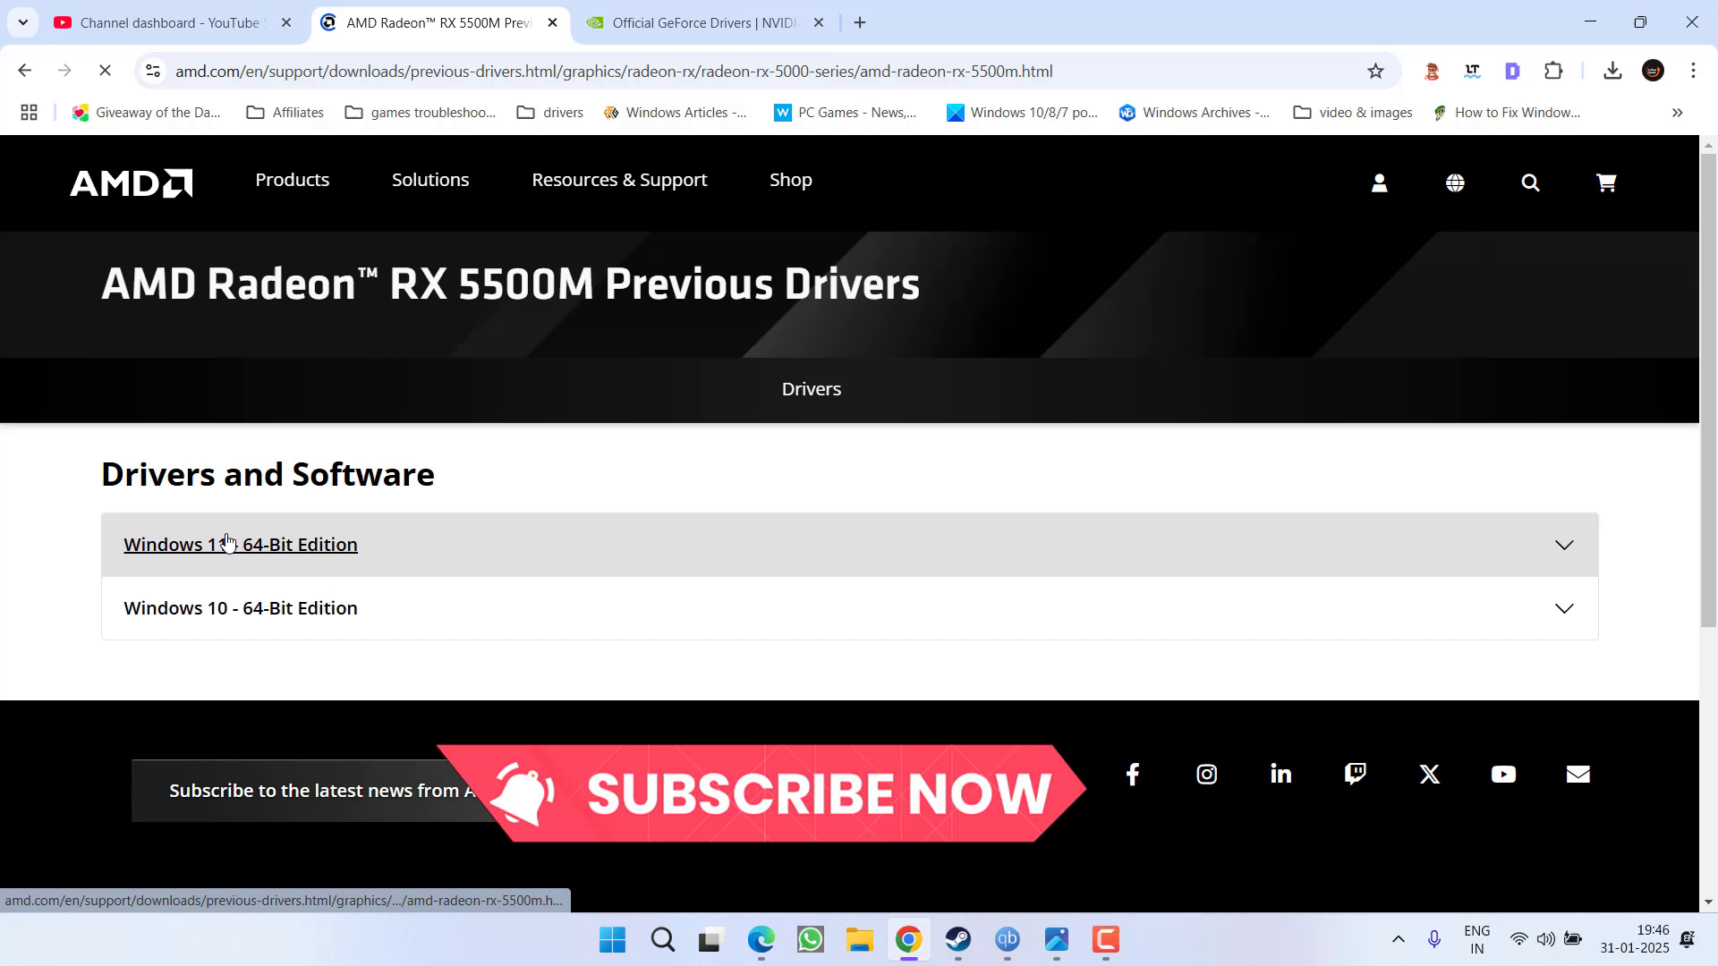
pyautogui.scroll(-1, 461, 542)
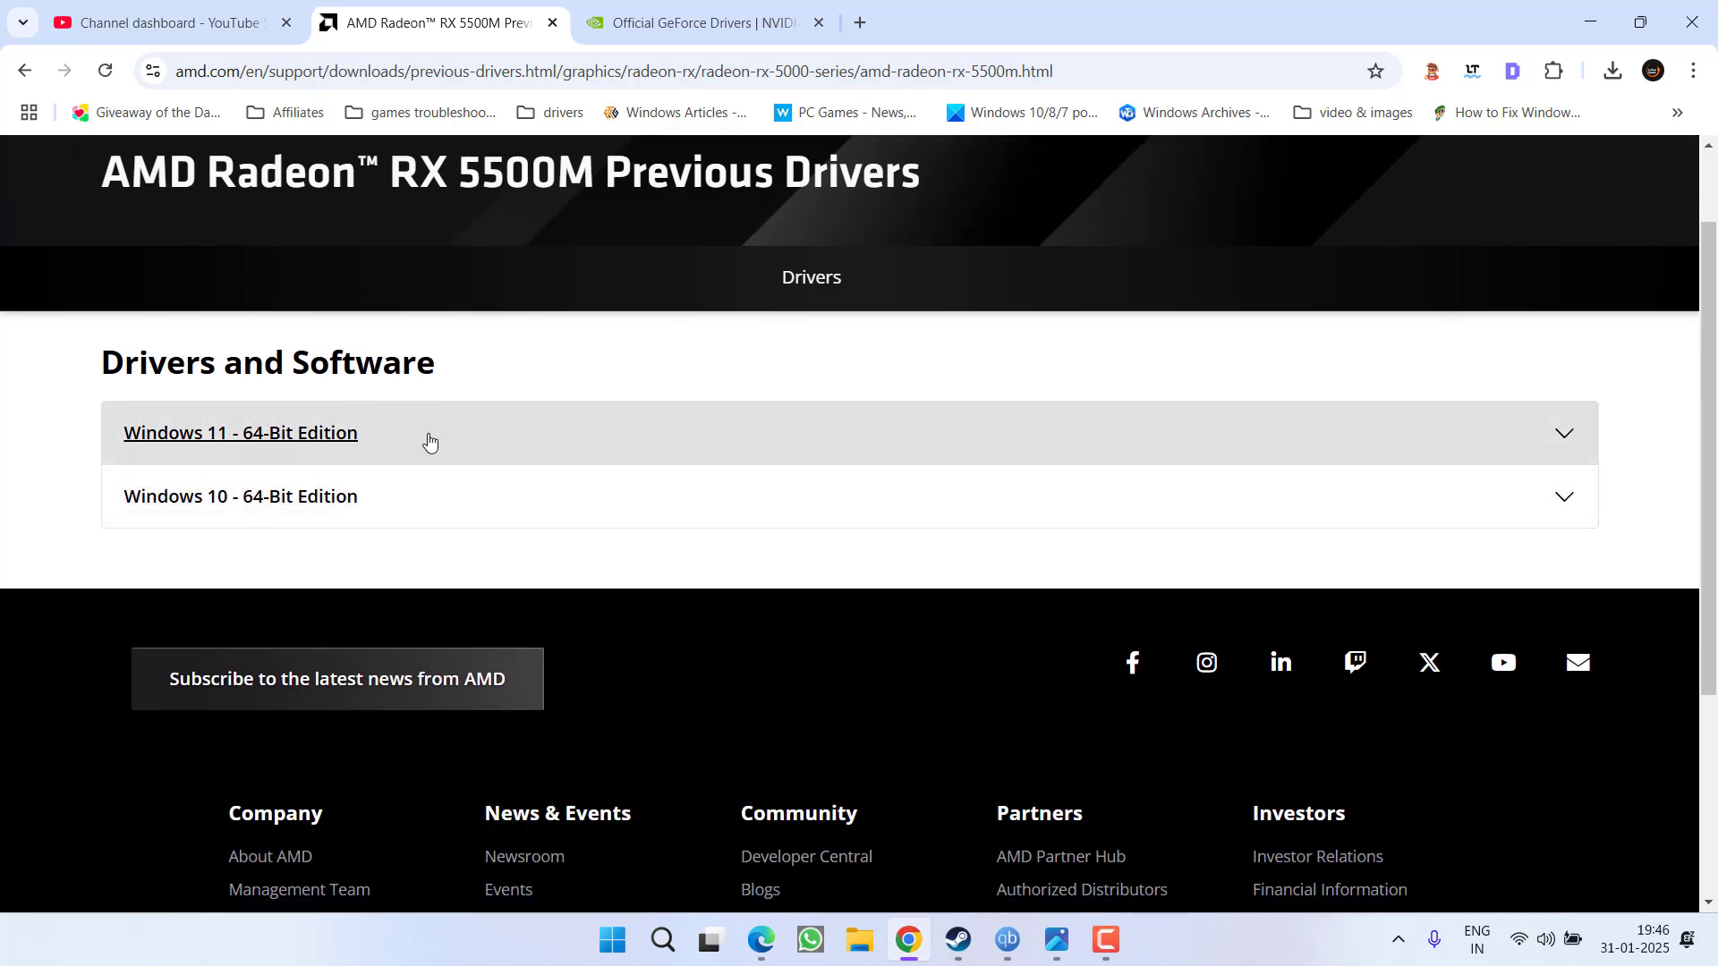
pyautogui.click(435, 442)
pyautogui.scroll(-1, 435, 442)
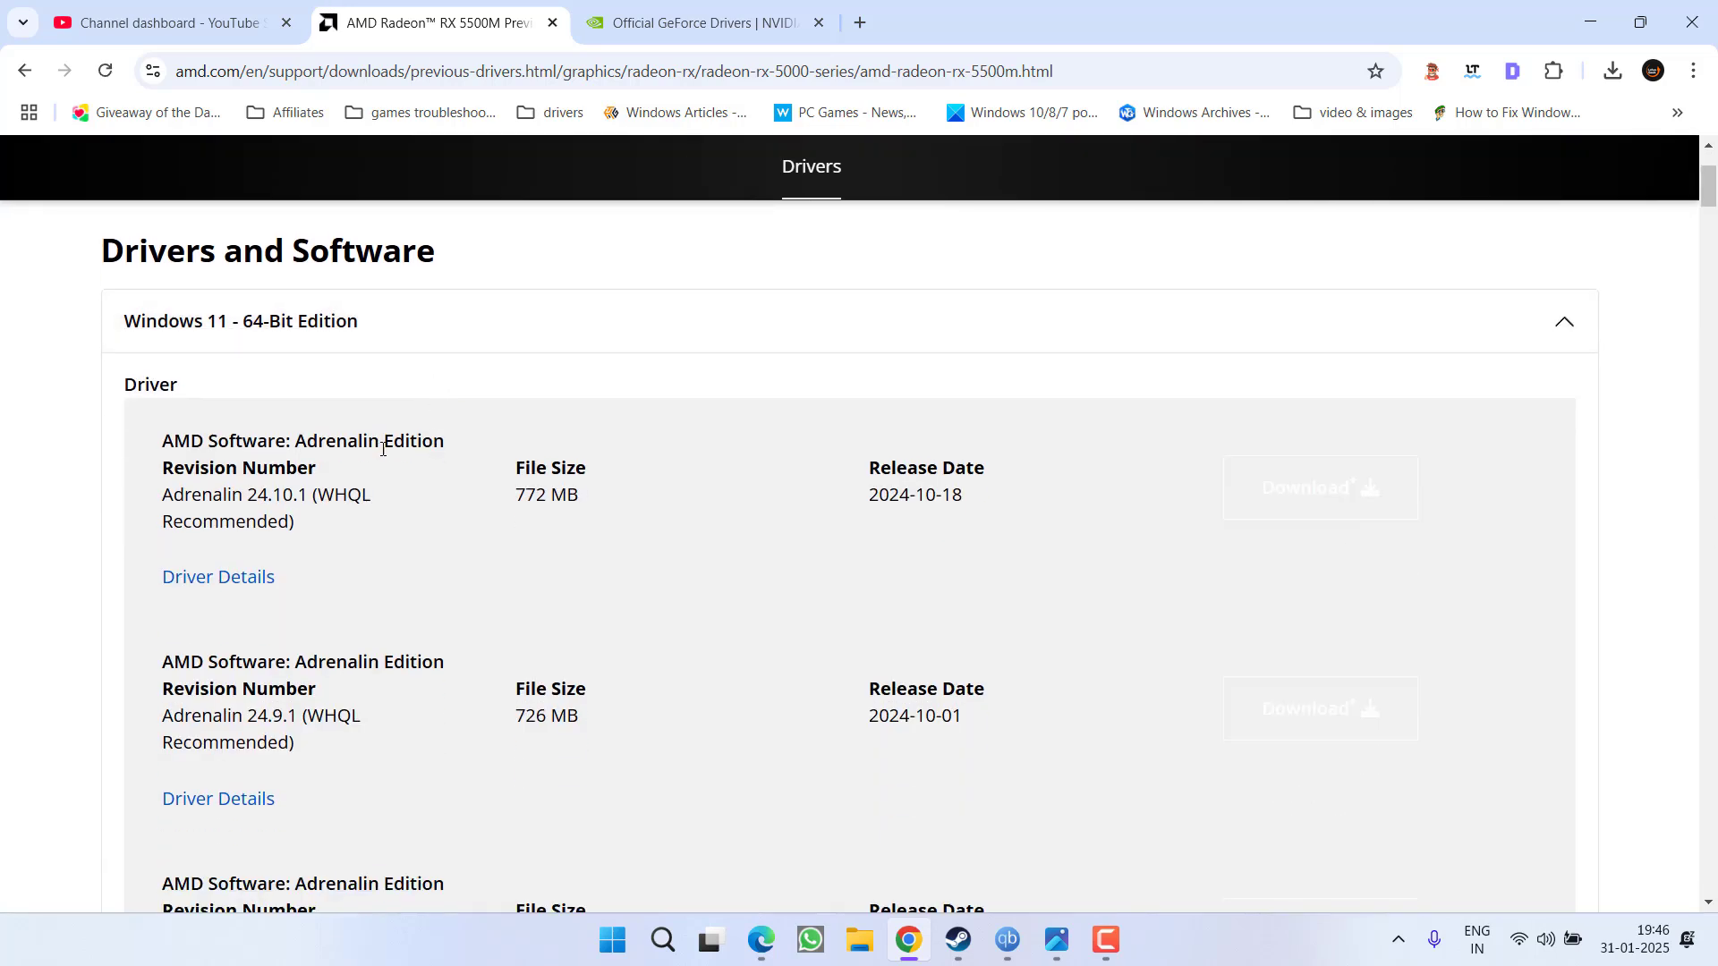
pyautogui.scroll(-2, 349, 487)
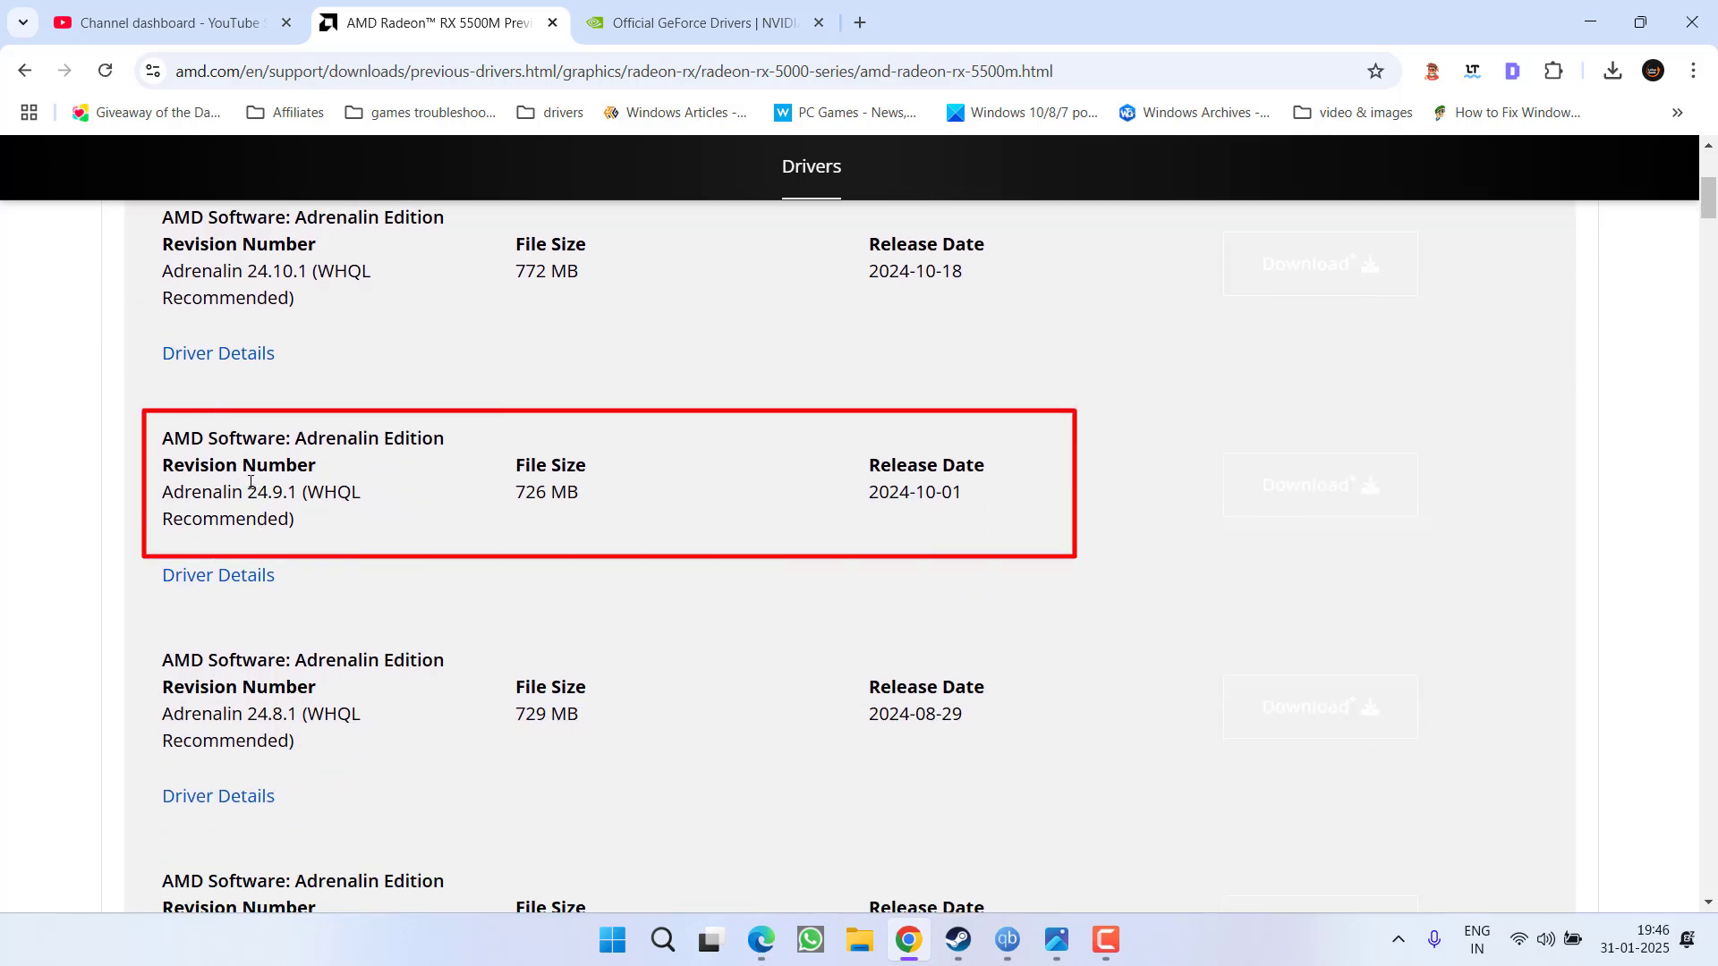
pyautogui.moveTo(248, 491); pyautogui.dragTo(313, 493)
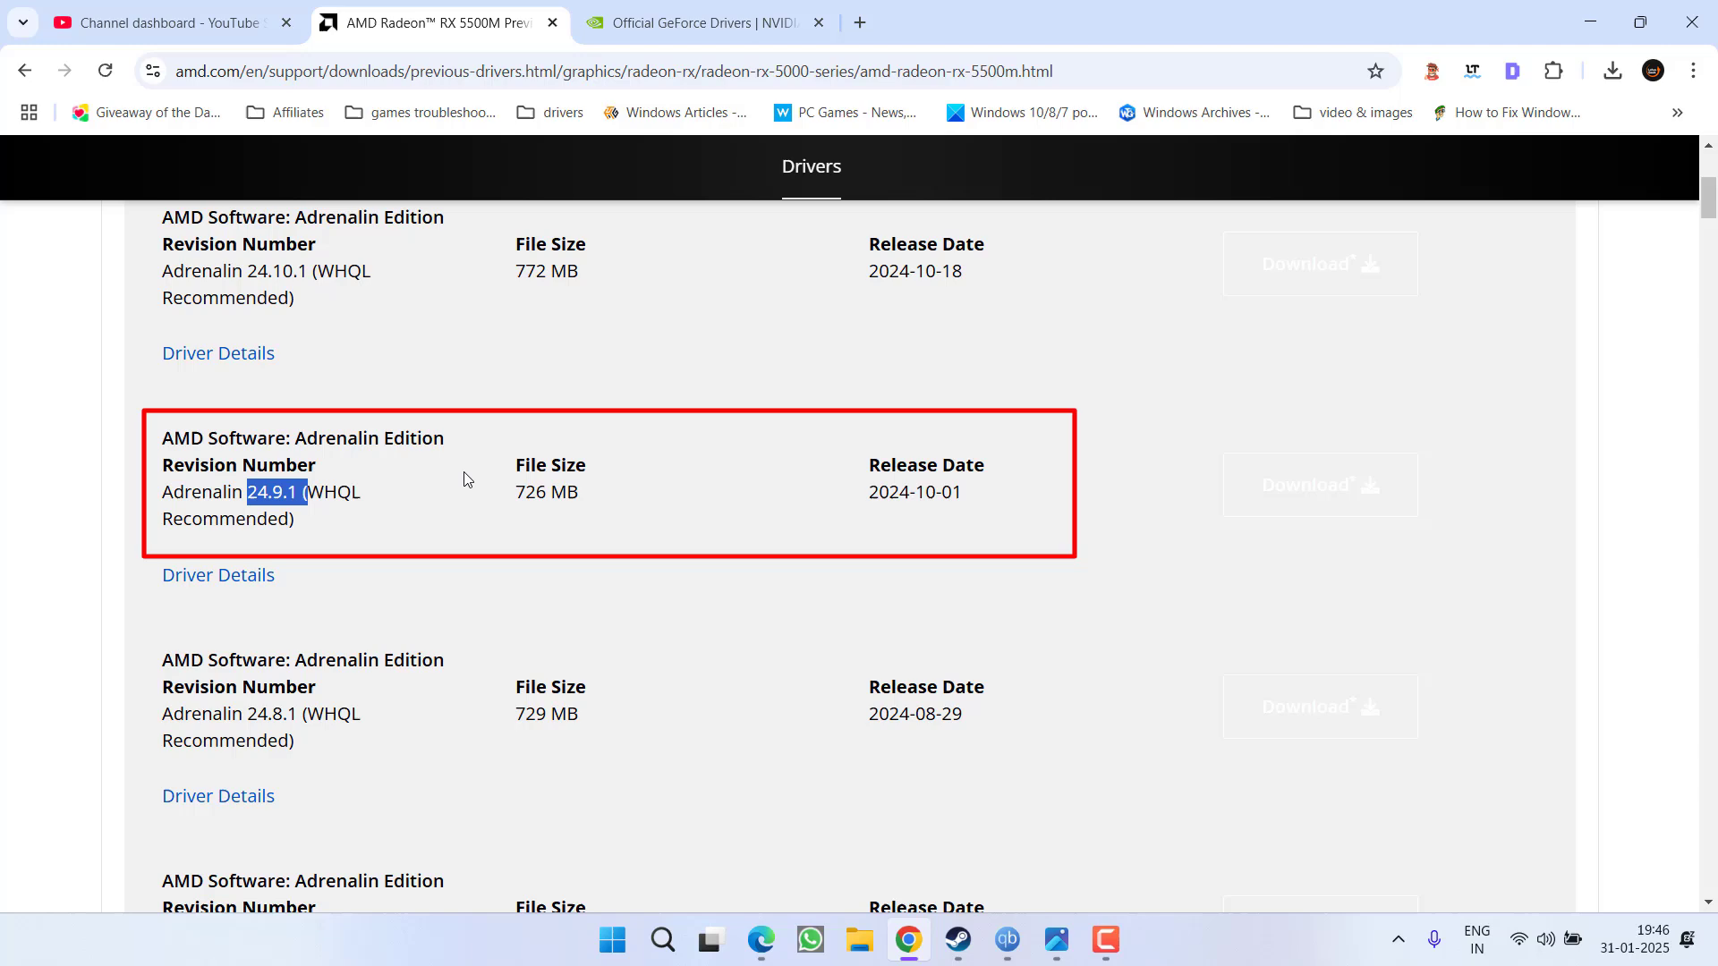
# Step: Minimize Chrome and bring up the nvidia shader.png screenshot
pyautogui.click(1589, 22)
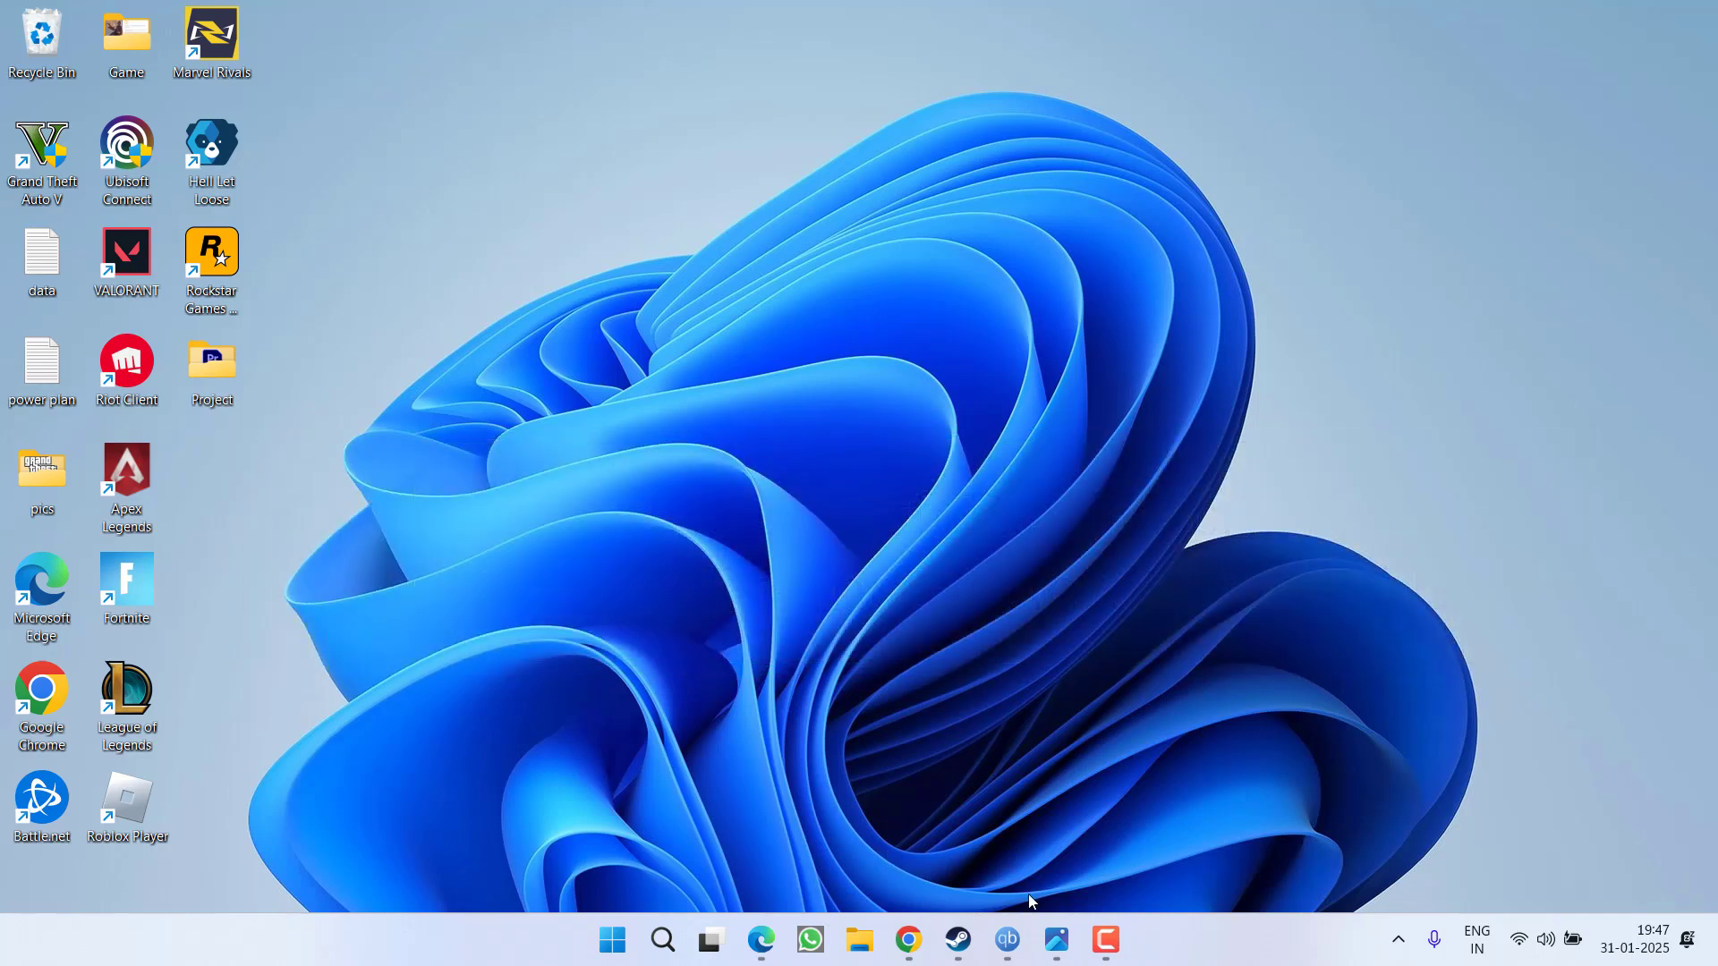
pyautogui.click(1059, 938)
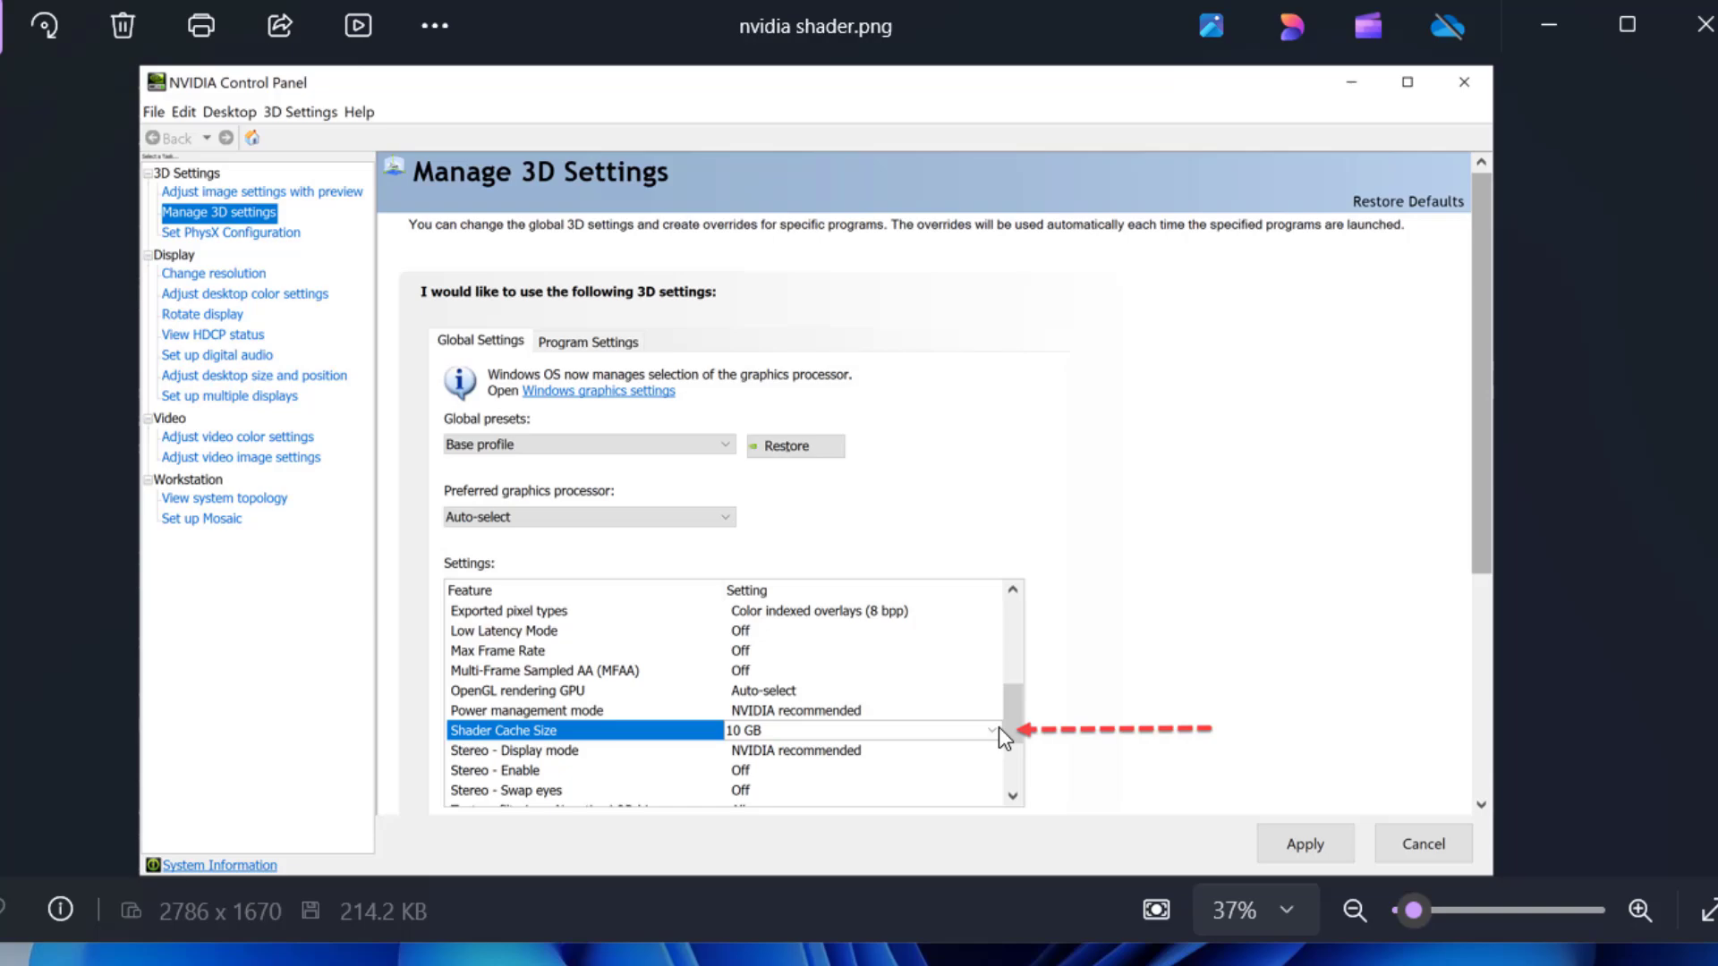
# Step: Leave fullscreen view of the Shader Cache Size 10 GB screenshot
pyautogui.press('Escape')
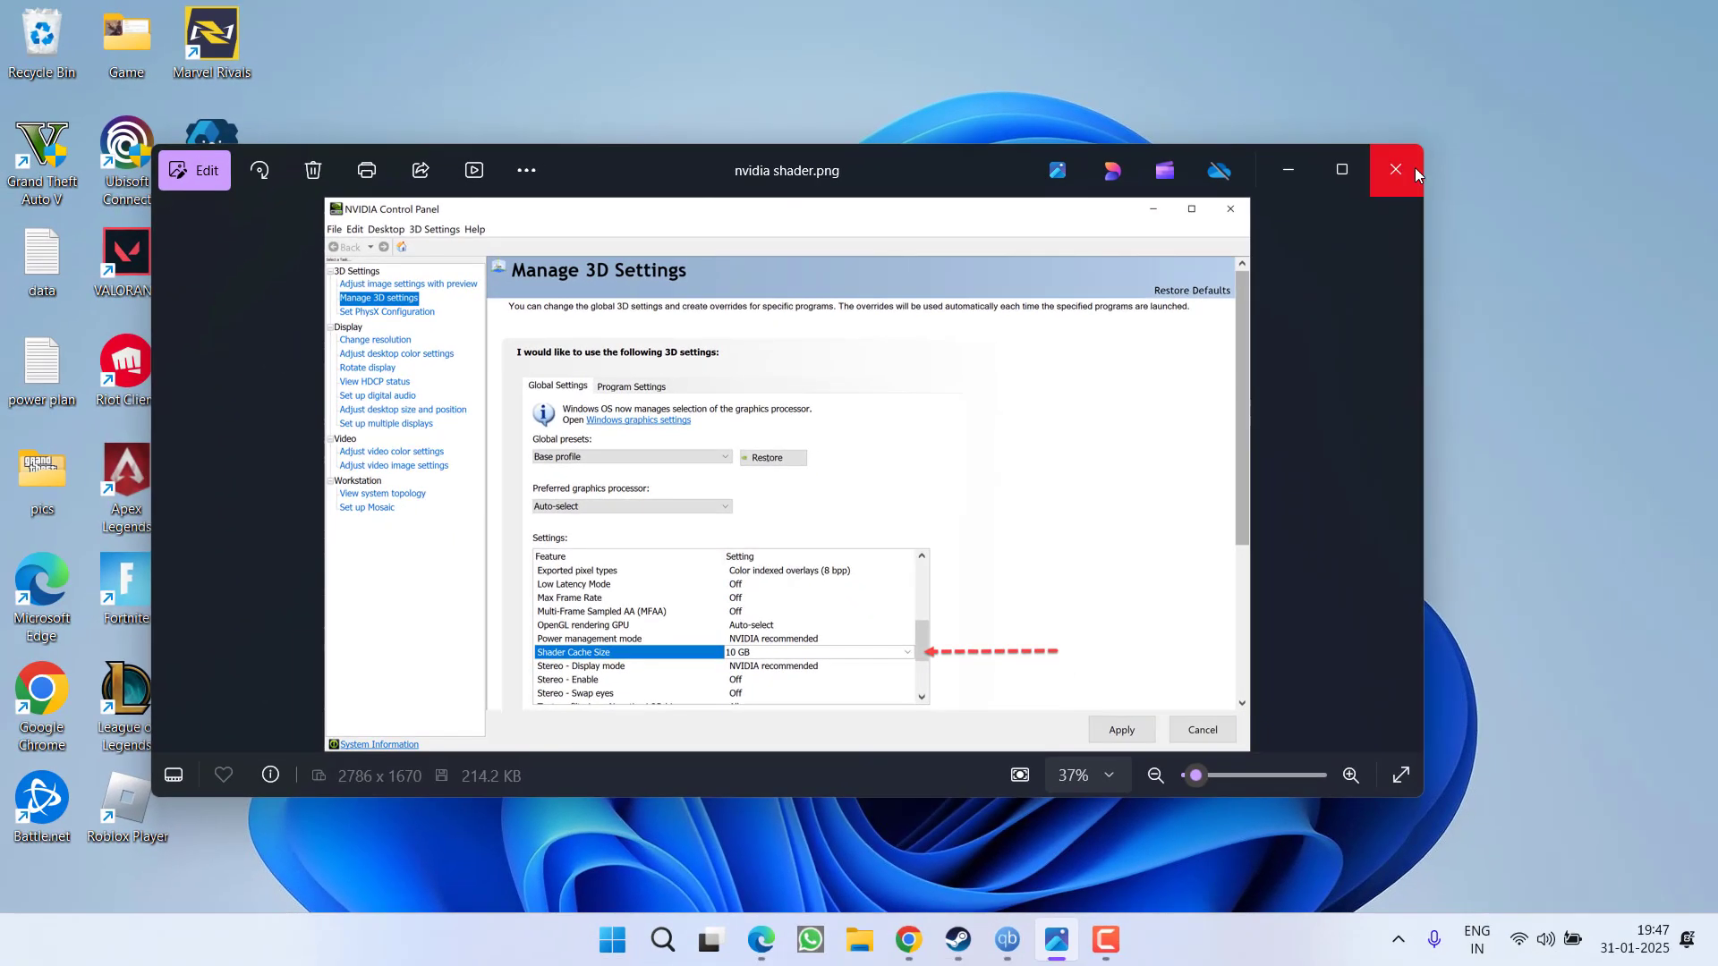
pyautogui.click(1415, 169)
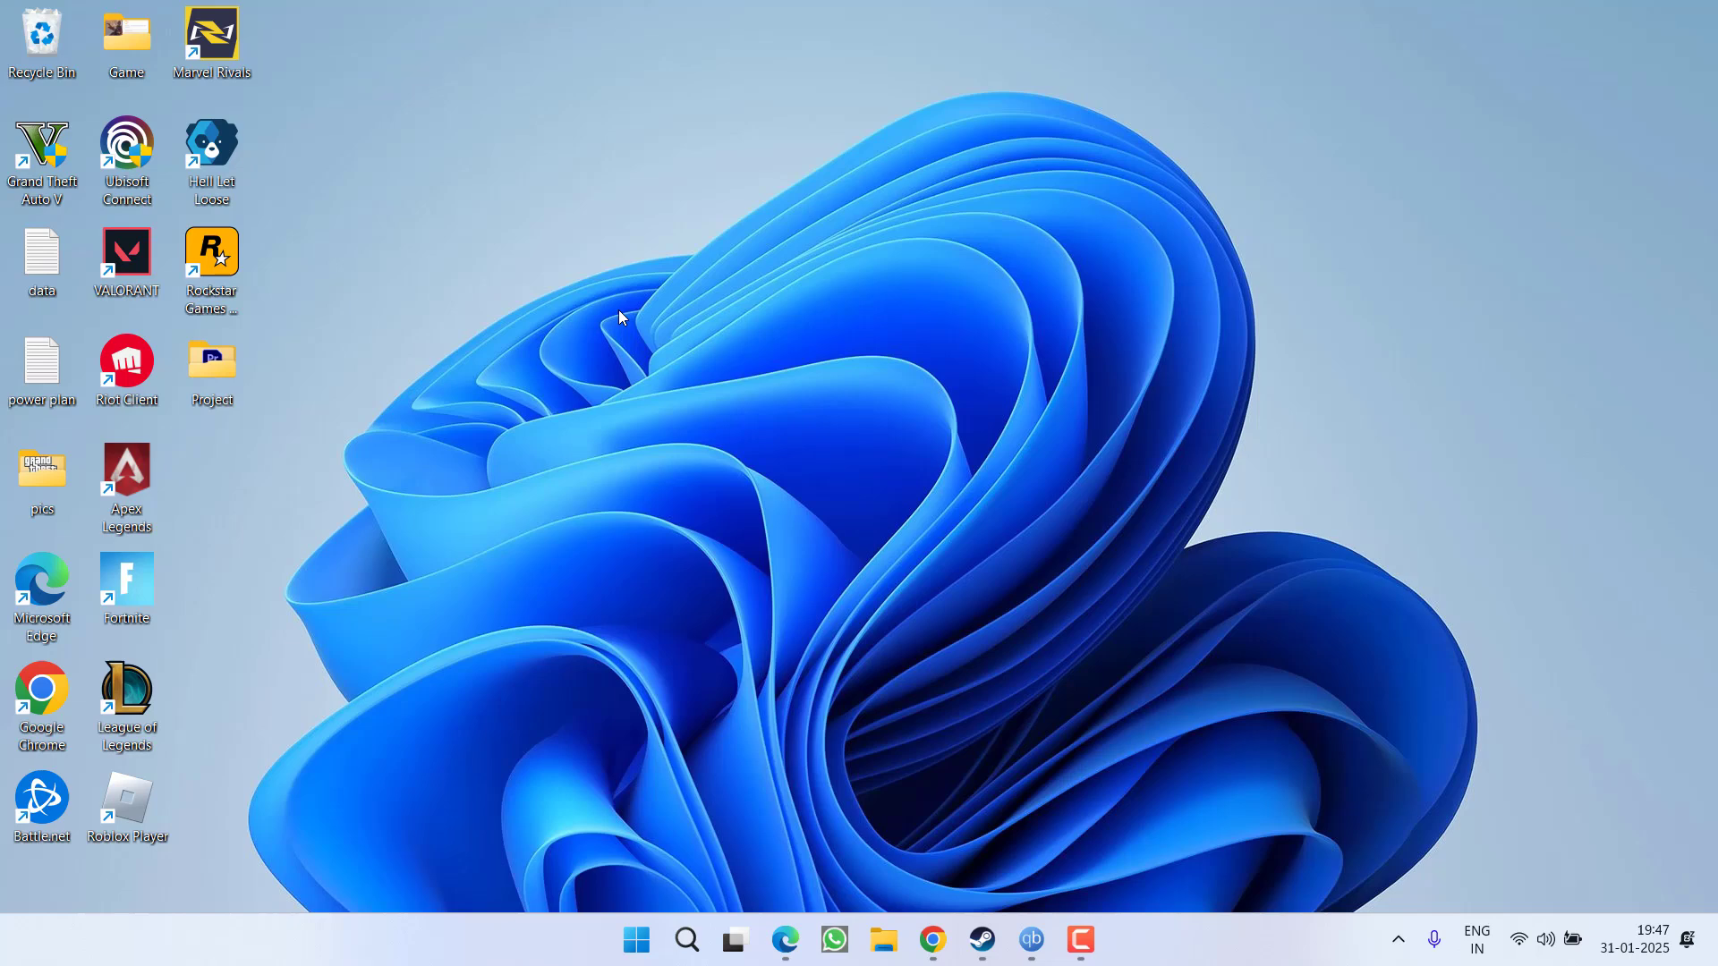